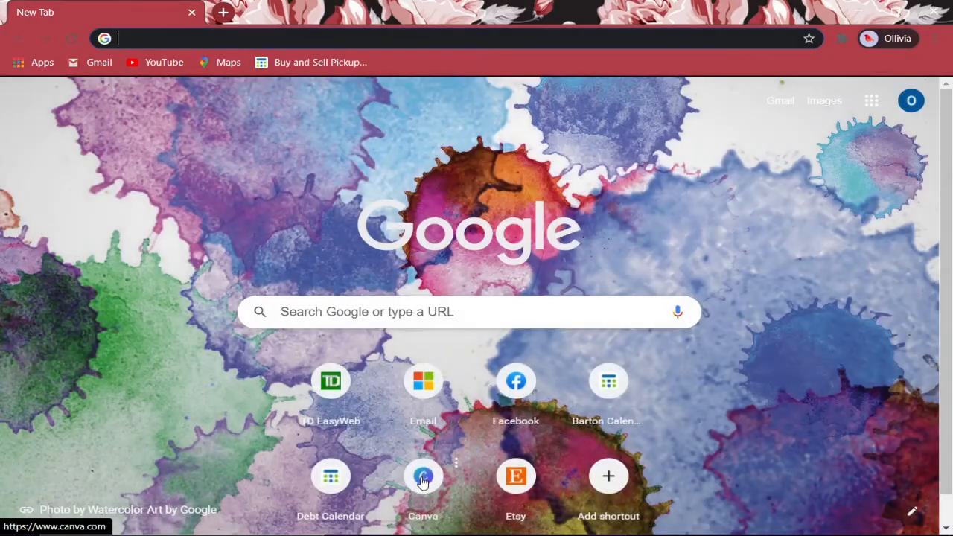
# - Open Canva and create a new blank Instagram Post design
pyautogui.click(423, 480)
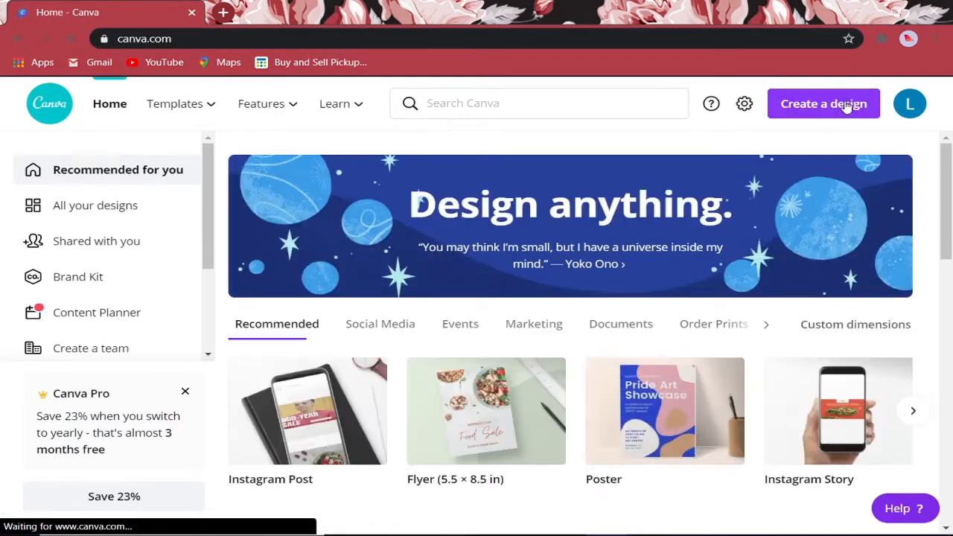
pyautogui.click(845, 105)
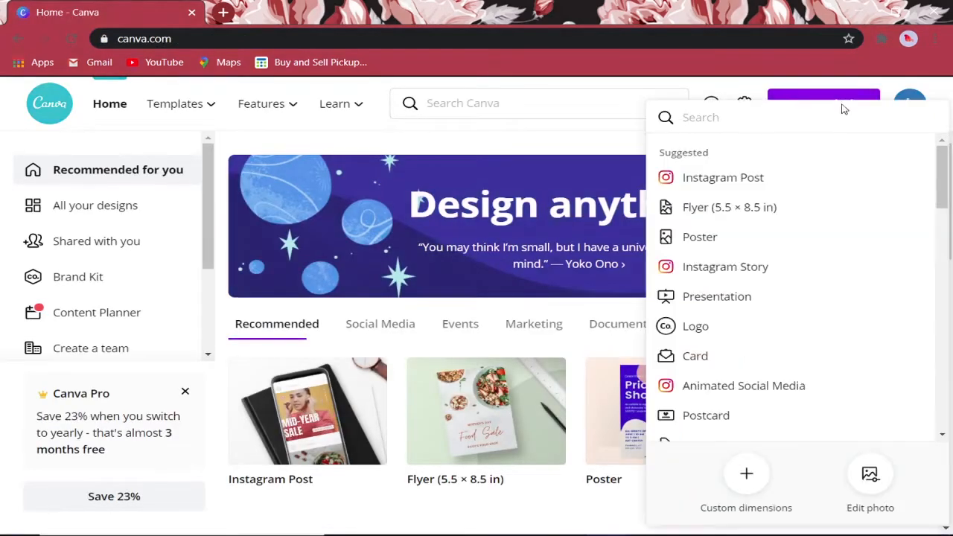
pyautogui.click(711, 186)
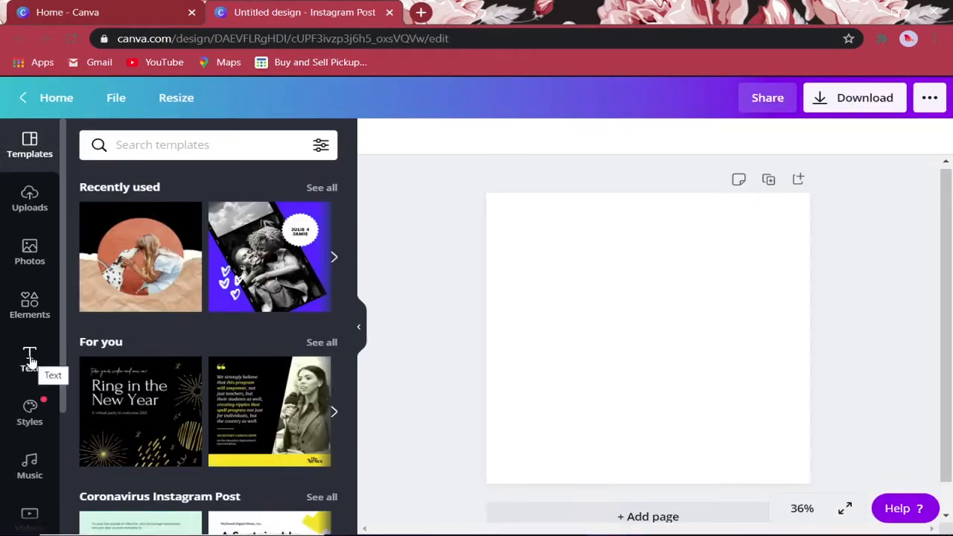
# - Add a heading to the blank page reading "My Mom Doesn't Want Your Advice"
pyautogui.click(30, 360)
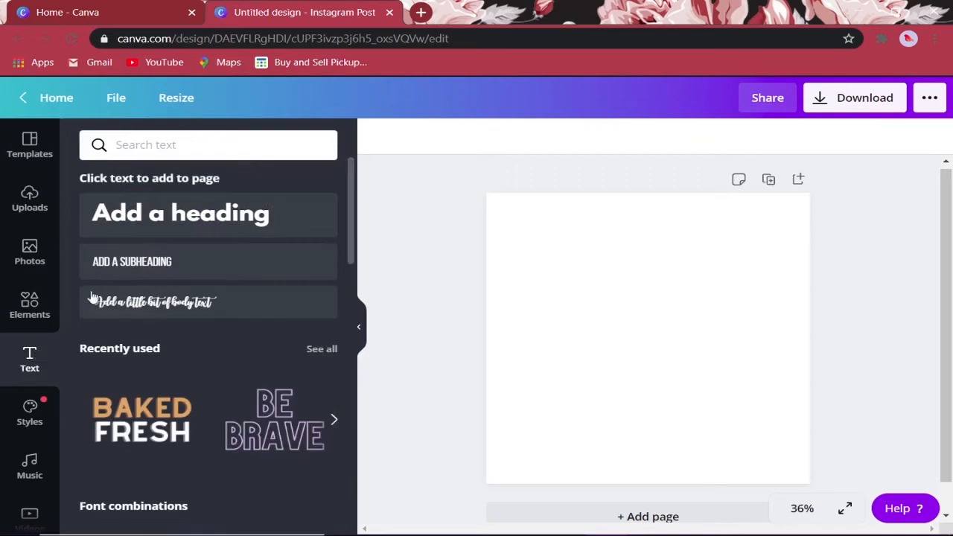
pyautogui.click(206, 215)
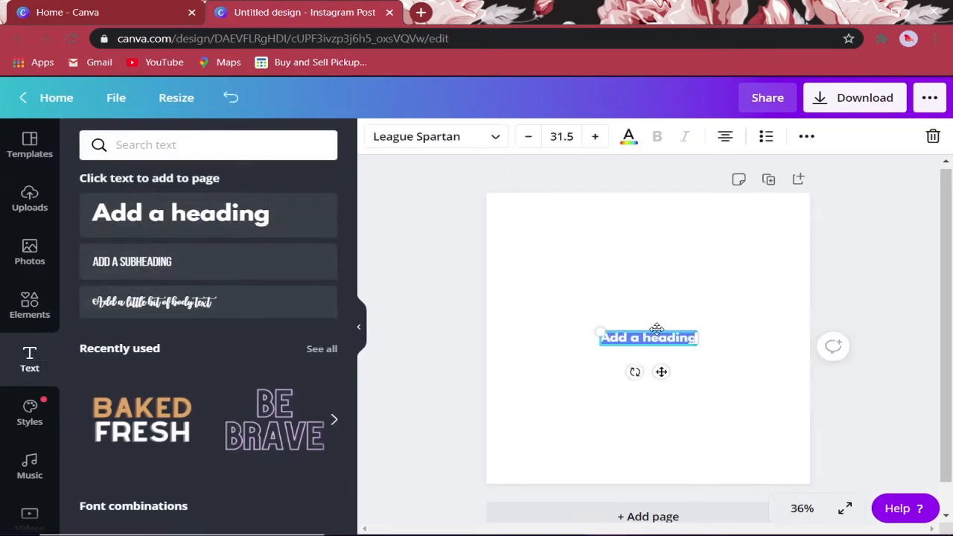
pyautogui.write('My')
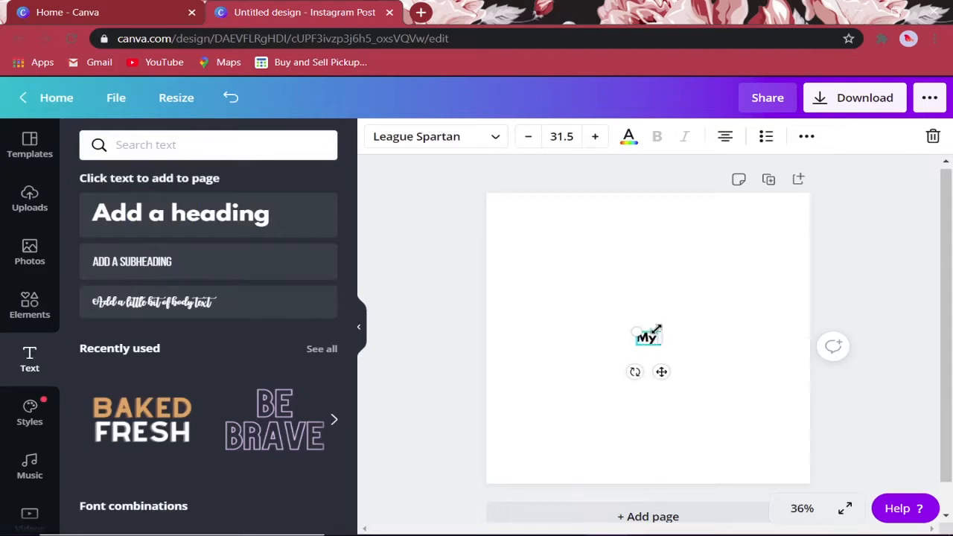
pyautogui.write(' Mom')
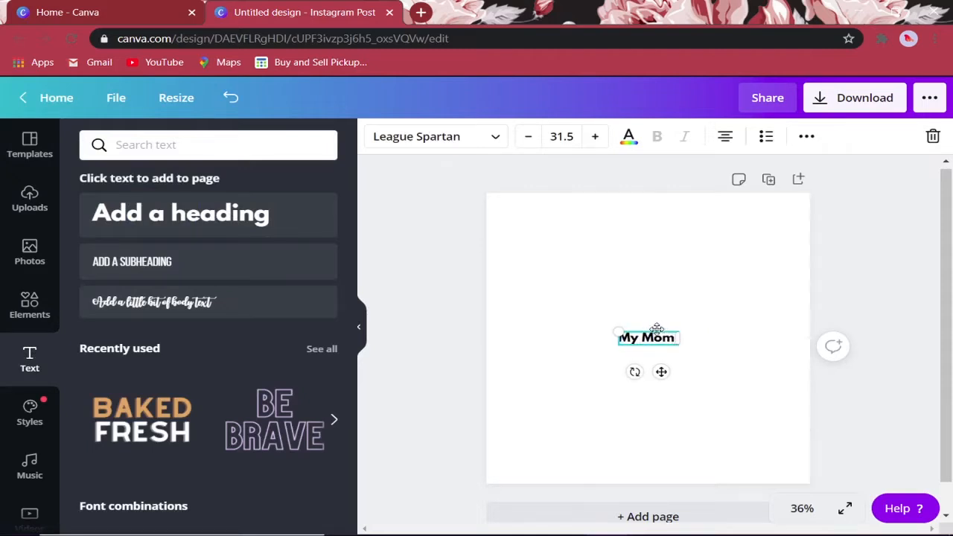
pyautogui.write(' Doesn')
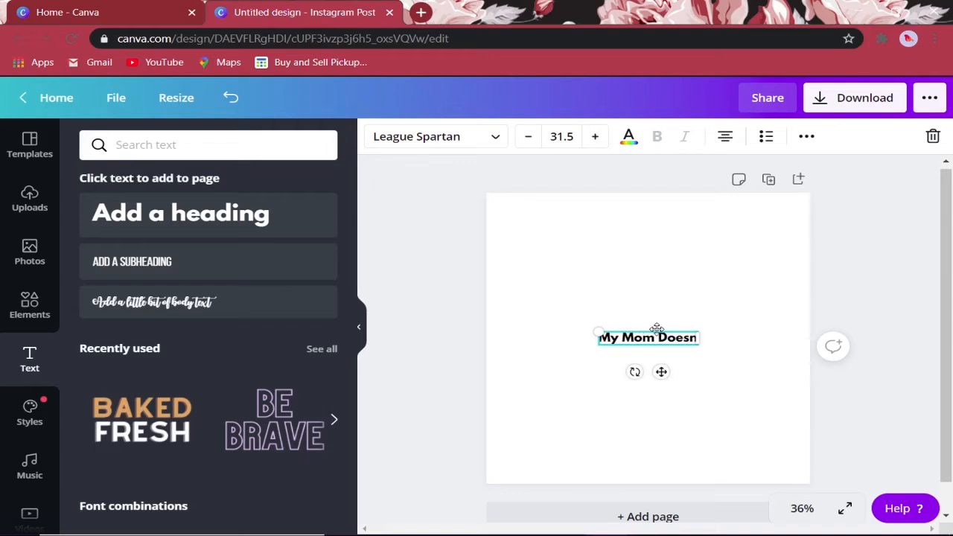
pyautogui.write("'t Want")
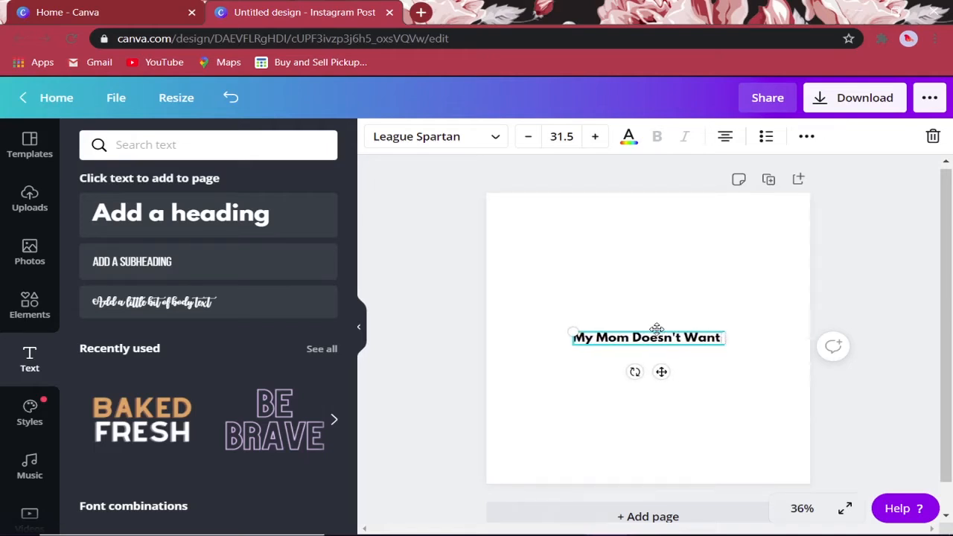
pyautogui.write(' Your Ad')
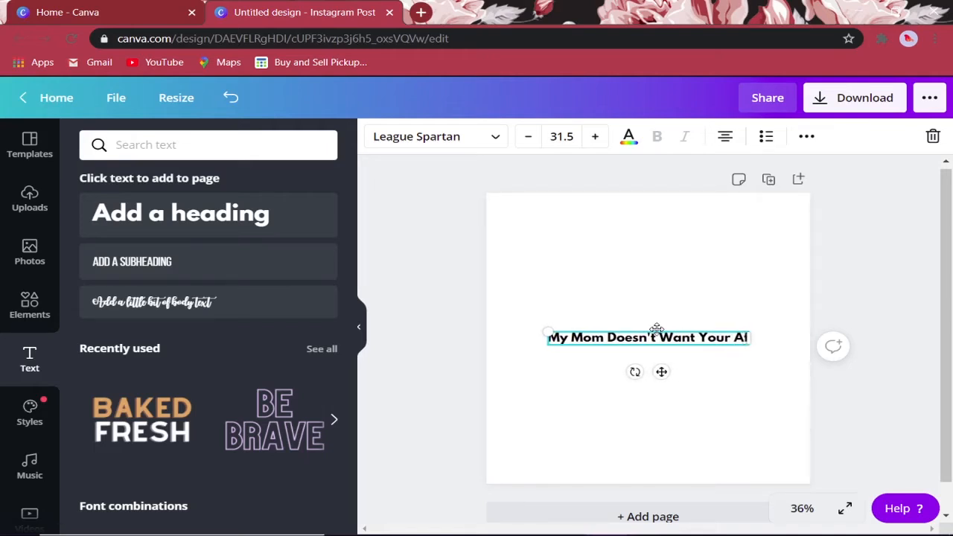
pyautogui.write('vice')
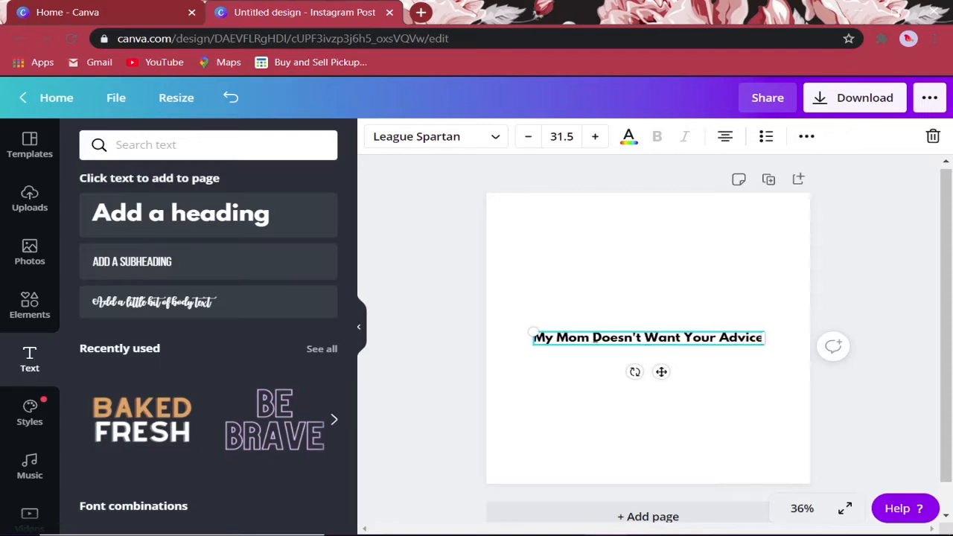
# - Break the heading into three centred lines: "My Mom", "Doesn't Want" and "Your Advice"
pyautogui.click(602, 338)
pyautogui.press('Return')
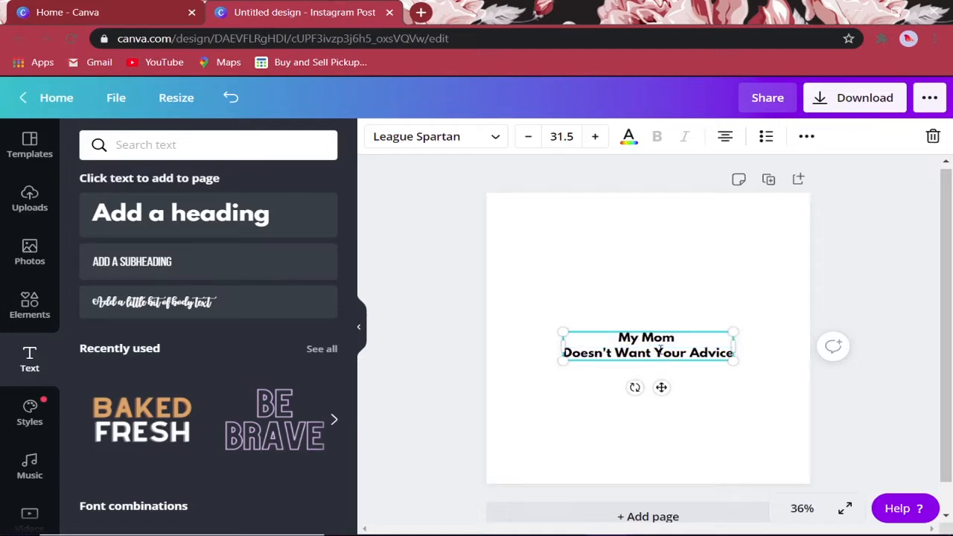
pyautogui.press('Return')
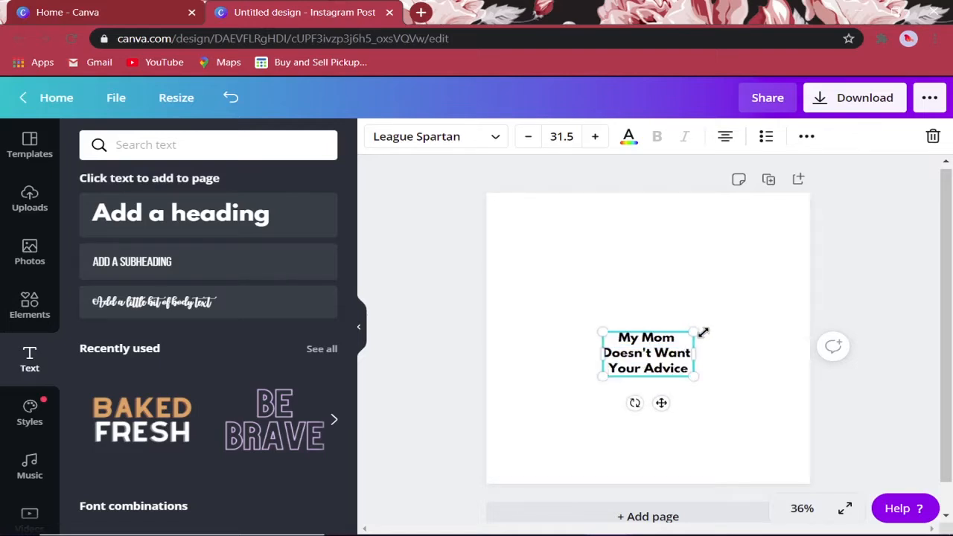
# - Enlarge the heading to font size 101 and move it so that it fits within the page
pyautogui.moveTo(703, 332); pyautogui.dragTo(939, 205)
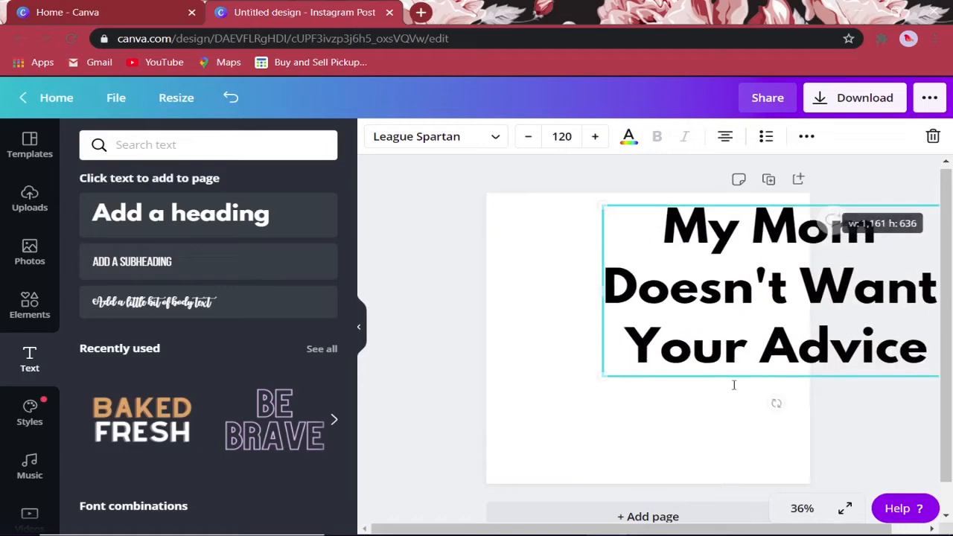
pyautogui.click(733, 385)
pyautogui.moveTo(730, 340); pyautogui.dragTo(645, 320)
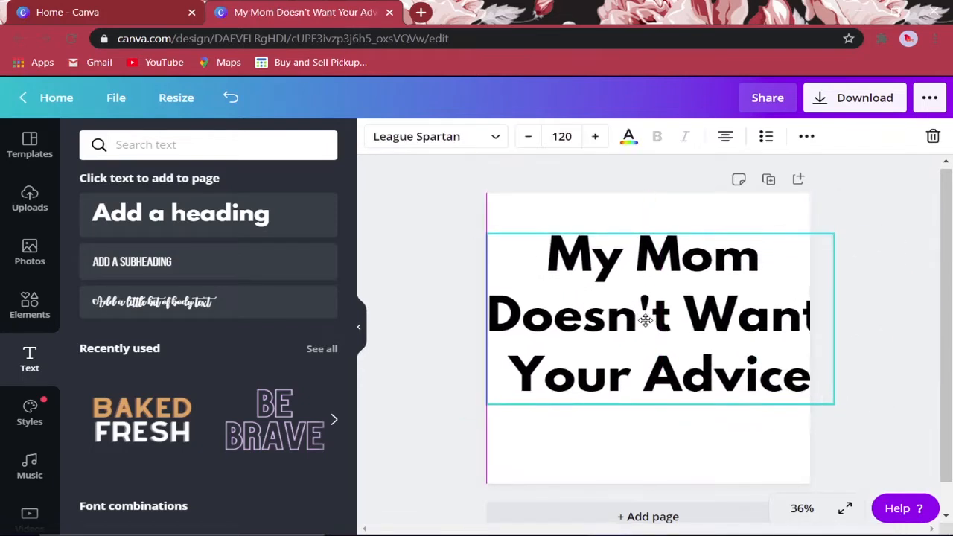
pyautogui.moveTo(835, 233); pyautogui.dragTo(781, 266)
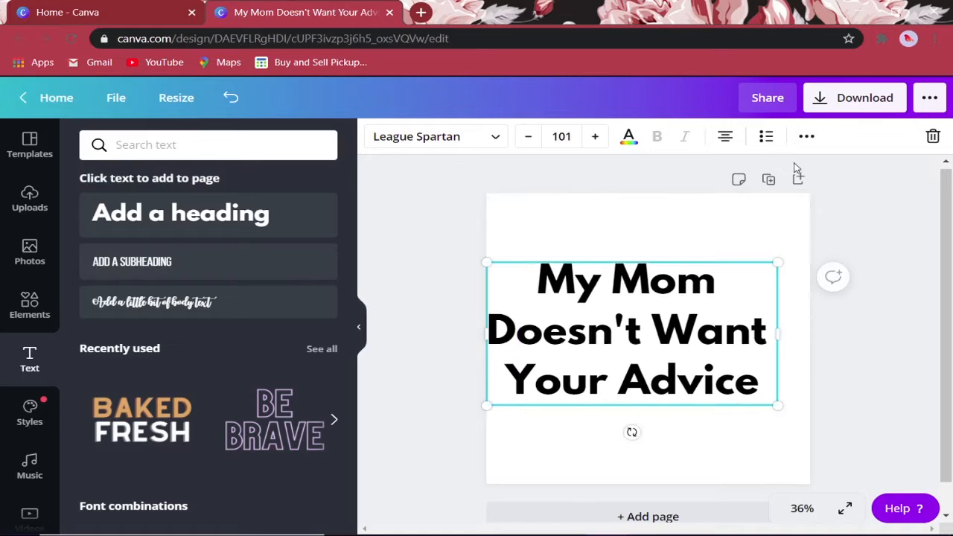
# - Tighten the letter spacing of the heading slightly
pyautogui.click(806, 137)
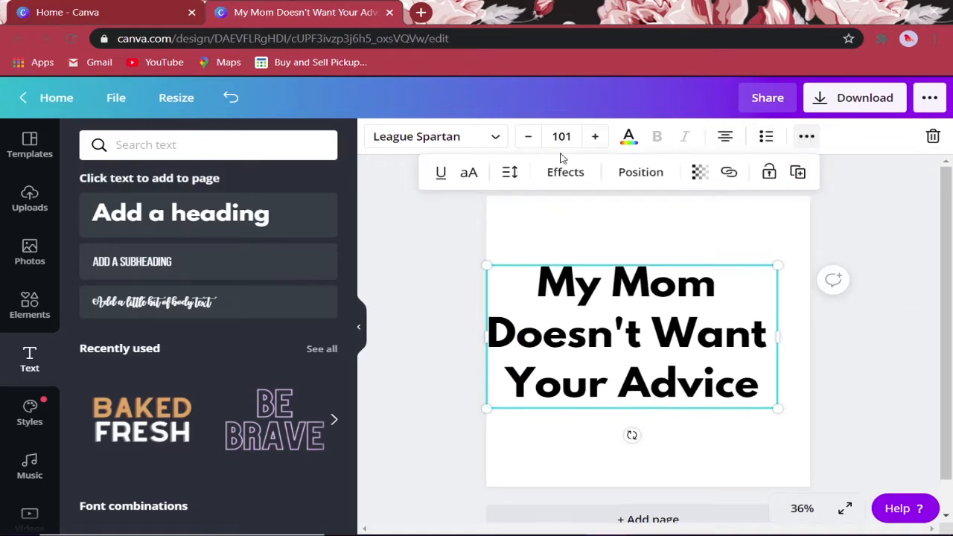
pyautogui.click(510, 172)
pyautogui.moveTo(620, 223); pyautogui.dragTo(615, 222)
pyautogui.click(822, 373)
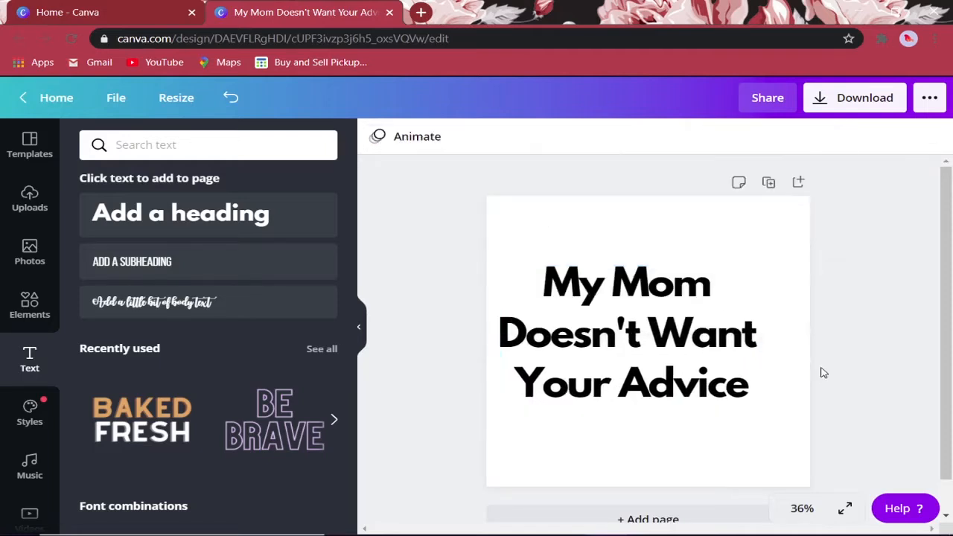
# - Move the heading slightly up and to the right so it sits near the centre of the page
pyautogui.moveTo(650, 322); pyautogui.dragTo(673, 316)
pyautogui.doubleClick(715, 332)
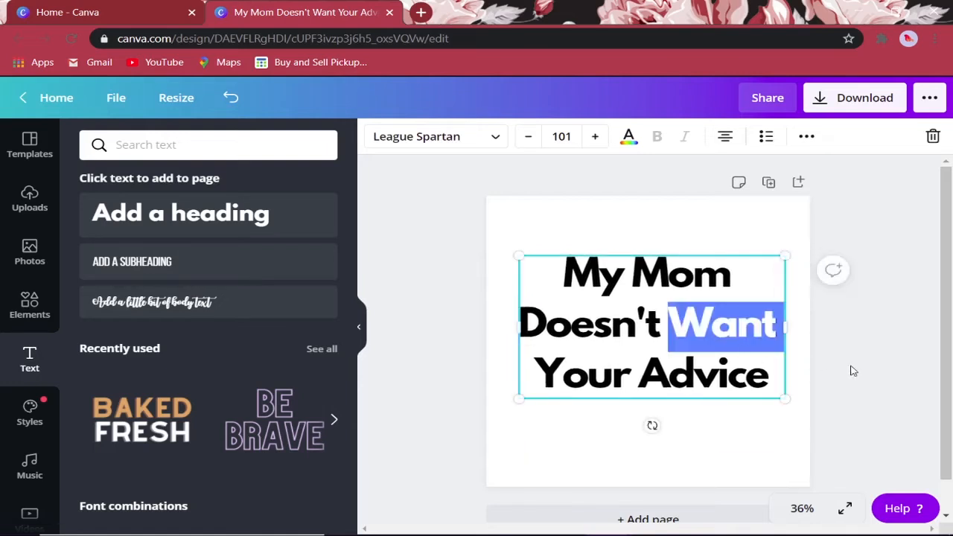
pyautogui.click(908, 379)
pyautogui.click(773, 273)
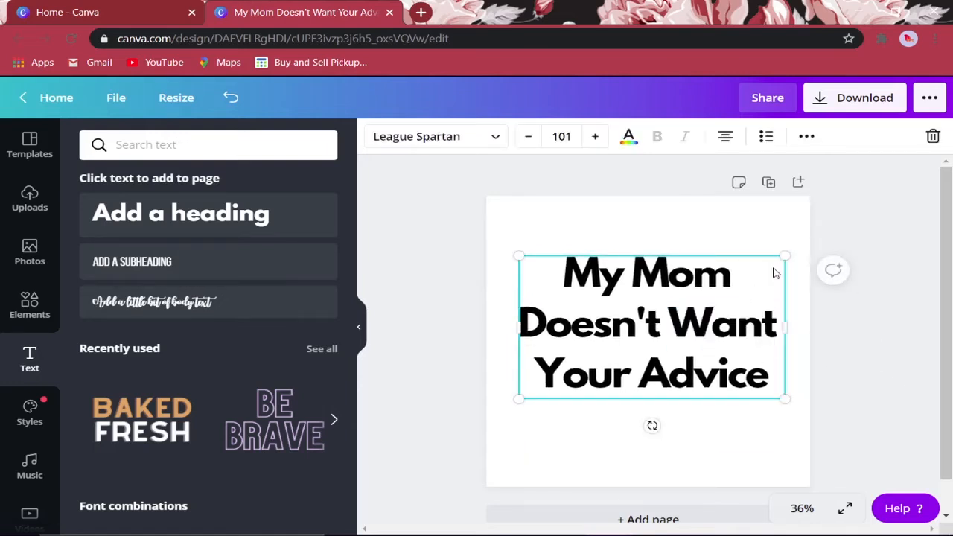
# - Add a period after "Advice" at the end of the heading
pyautogui.doubleClick(766, 377)
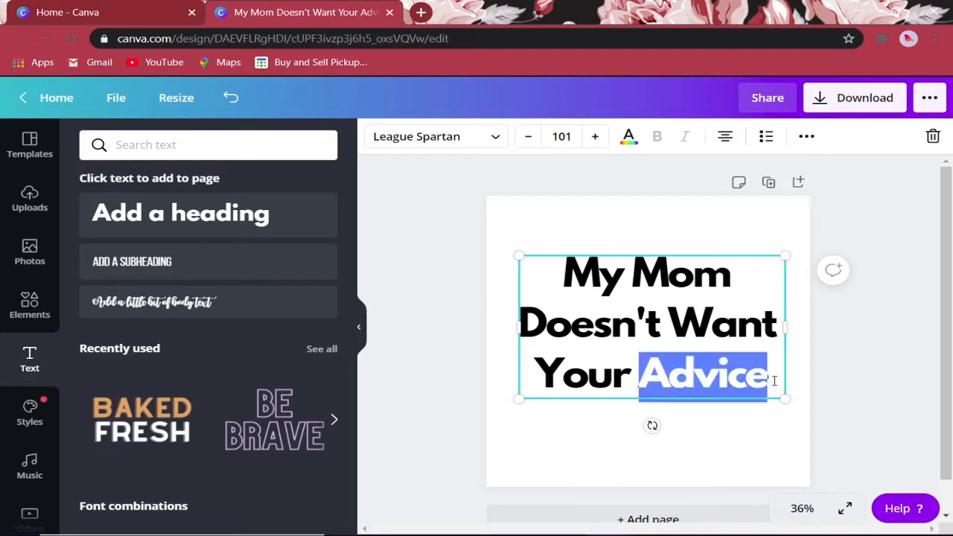
pyautogui.click(773, 381)
pyautogui.write('.')
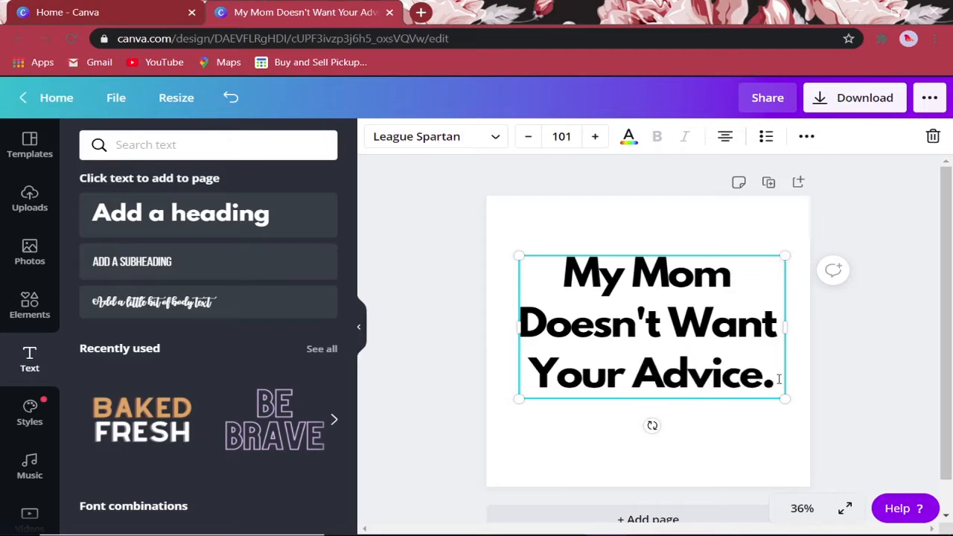
# - Try retyping the whole heading in capitals, starting with "MY MOM DOESNT"
pyautogui.moveTo(779, 379); pyautogui.dragTo(496, 284)
pyautogui.write('MY MOM')
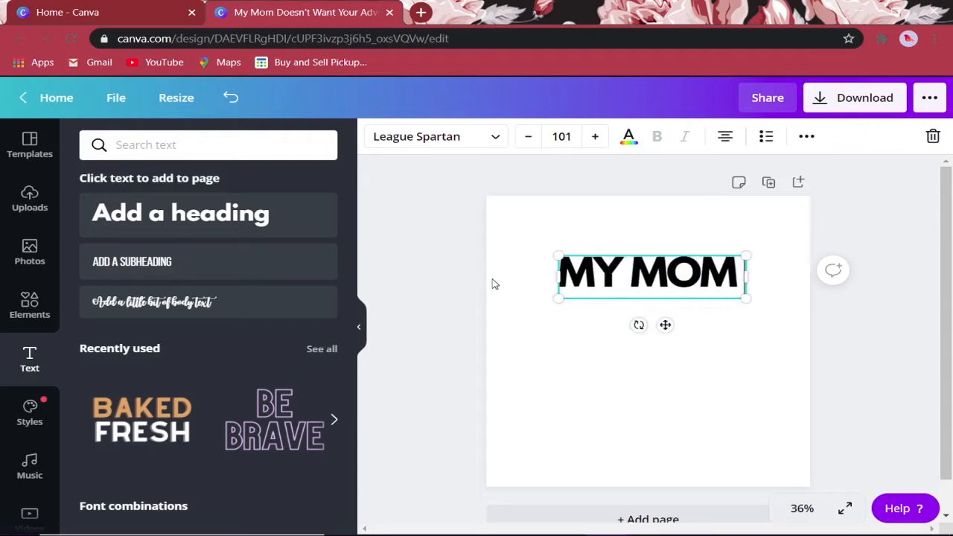
pyautogui.write(' DOESNT')
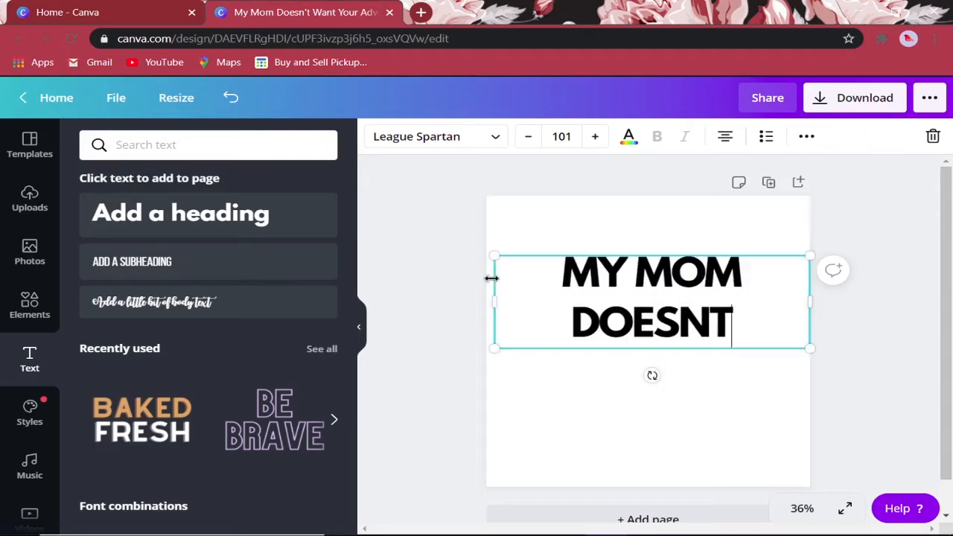
# - Erase the capitalized text back to its first letter and retype the heading's first line as "My mom"
pyautogui.press('BackSpace')
pyautogui.press('BackSpace')
pyautogui.press('BackSpace')
pyautogui.press('BackSpace')
pyautogui.press('BackSpace')
pyautogui.press('BackSpace')
pyautogui.press('BackSpace')
pyautogui.press('BackSpace')
pyautogui.press('BackSpace')
pyautogui.press('BackSpace')
pyautogui.press('BackSpace')
pyautogui.press('BackSpace')
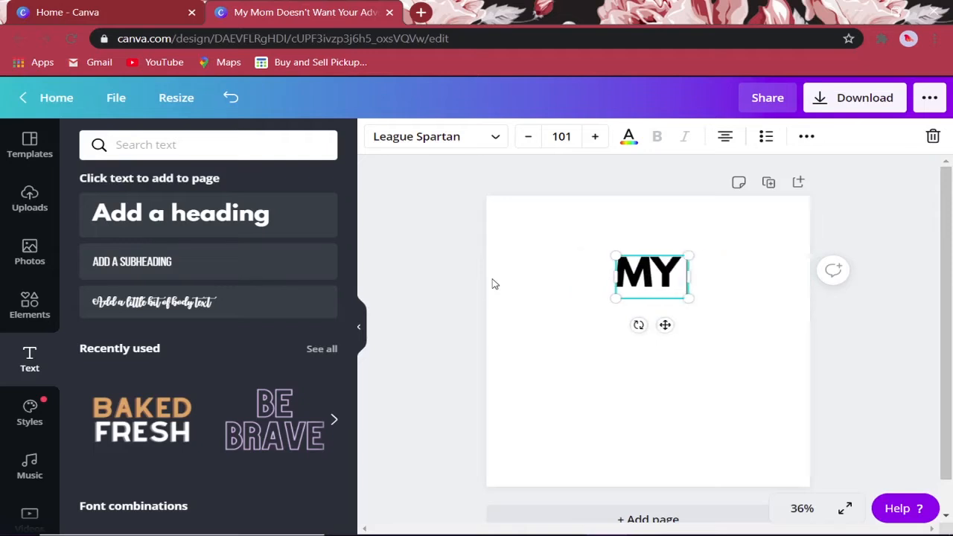
pyautogui.write('y Mom')
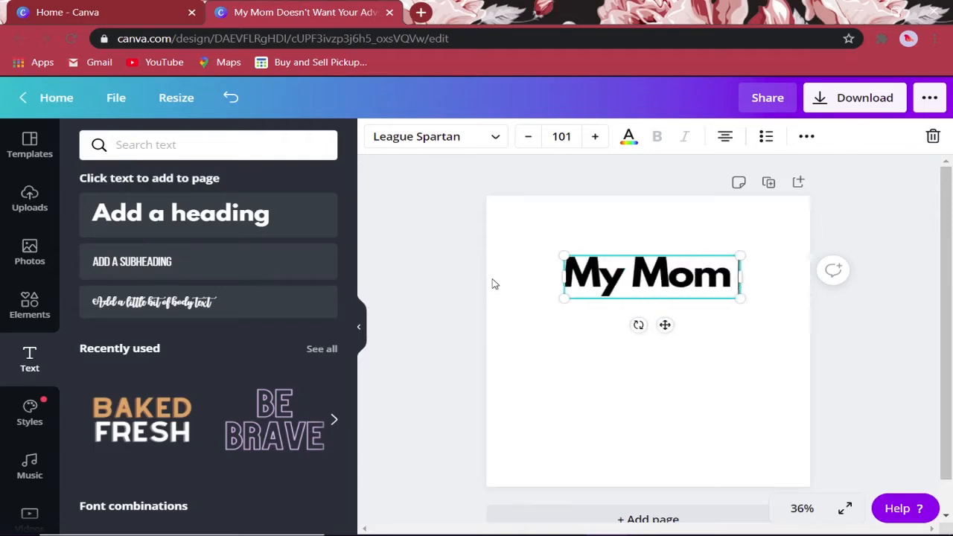
pyautogui.press('BackSpace')
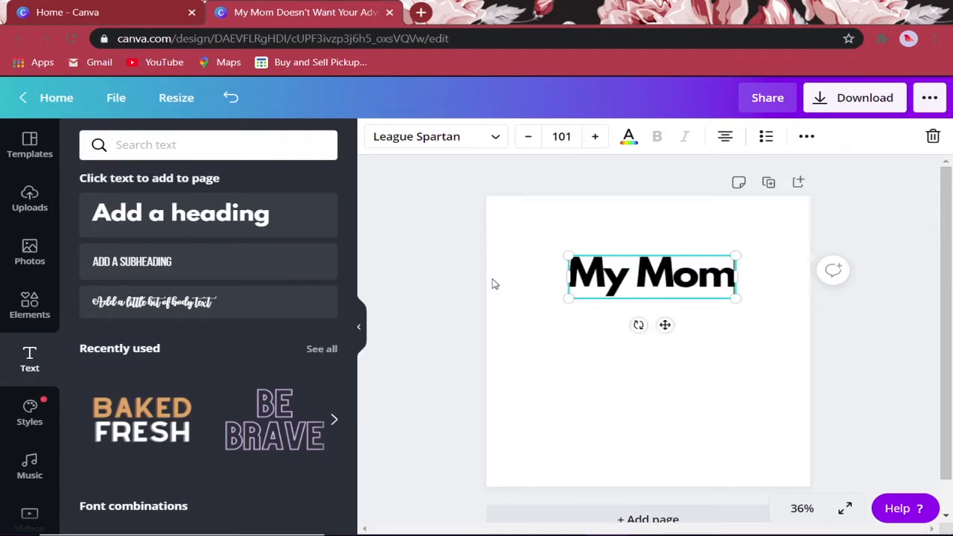
pyautogui.press('BackSpace')
pyautogui.press('BackSpace')
pyautogui.press('BackSpace')
pyautogui.press('BackSpace')
pyautogui.write('mom')
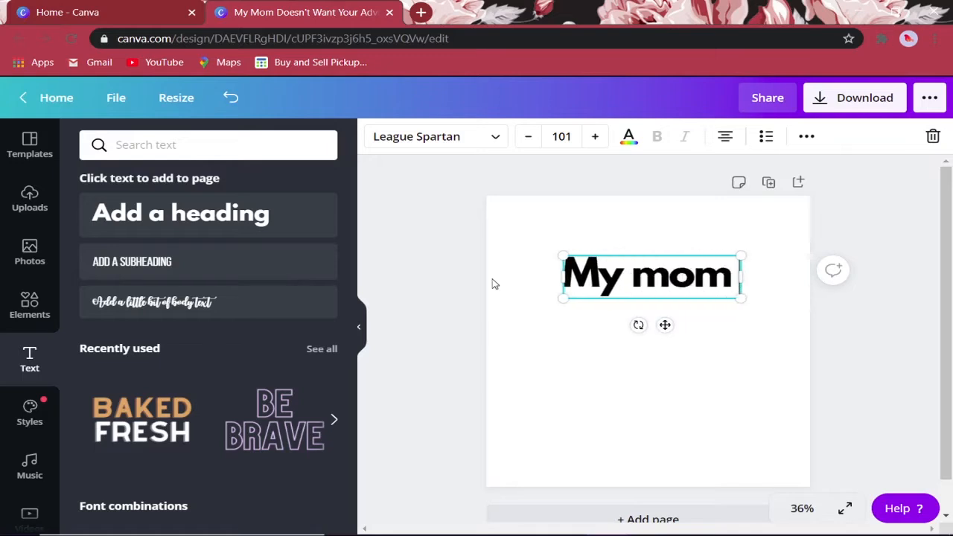
# - Add a second line to the heading reading "doesn't want" in lowercase
pyautogui.press('BackSpace')
pyautogui.press('Return')
pyautogui.write('doesnt')
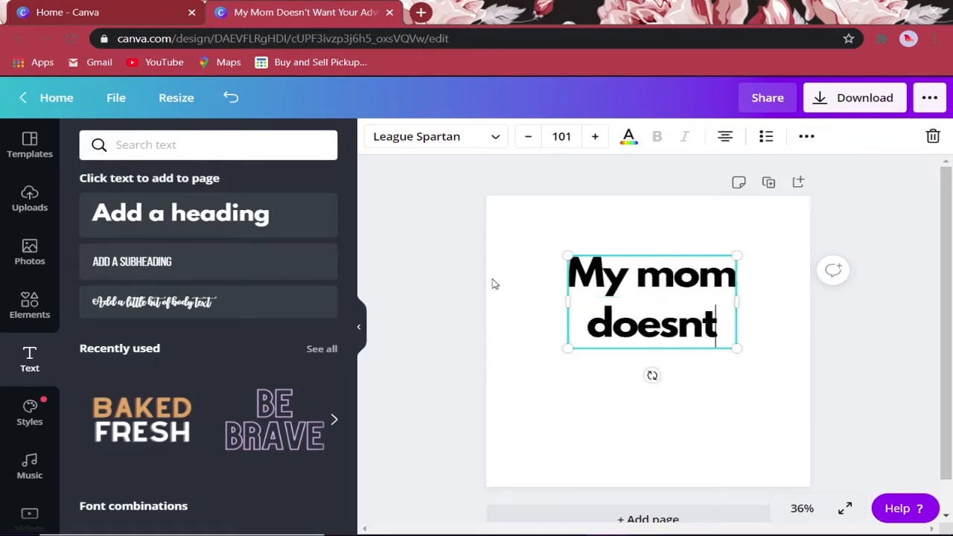
pyautogui.write("'")
pyautogui.press('BackSpace')
pyautogui.press('BackSpace')
pyautogui.write("'t ")
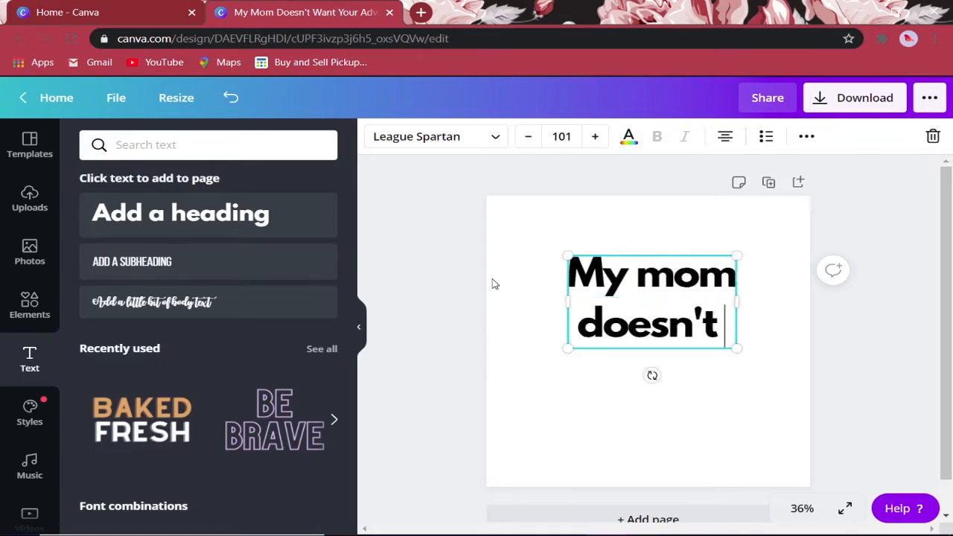
pyautogui.write('want')
# - Add a third line to the heading reading "your advice." and finish editing the text
pyautogui.press('Return')
pyautogui.write('y')
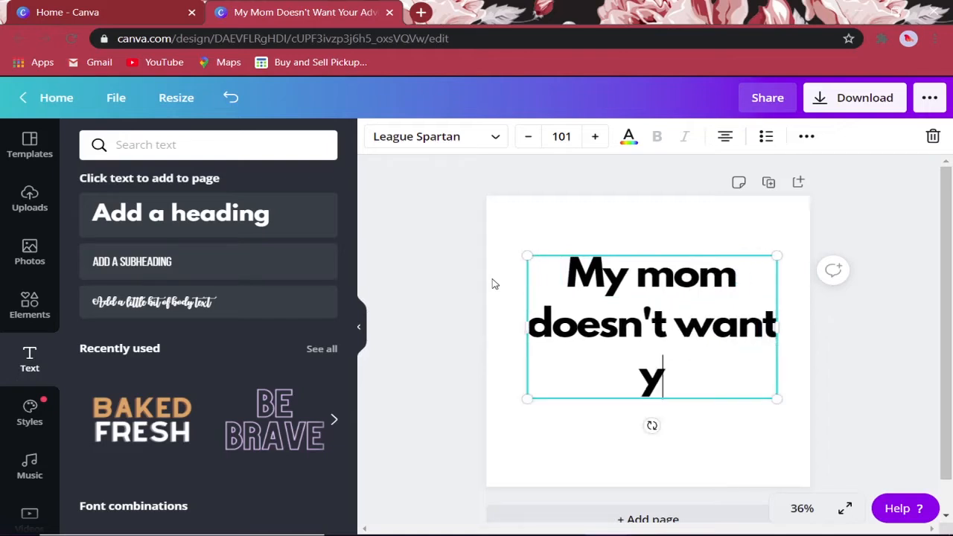
pyautogui.write('our advi')
pyautogui.press('BackSpace')
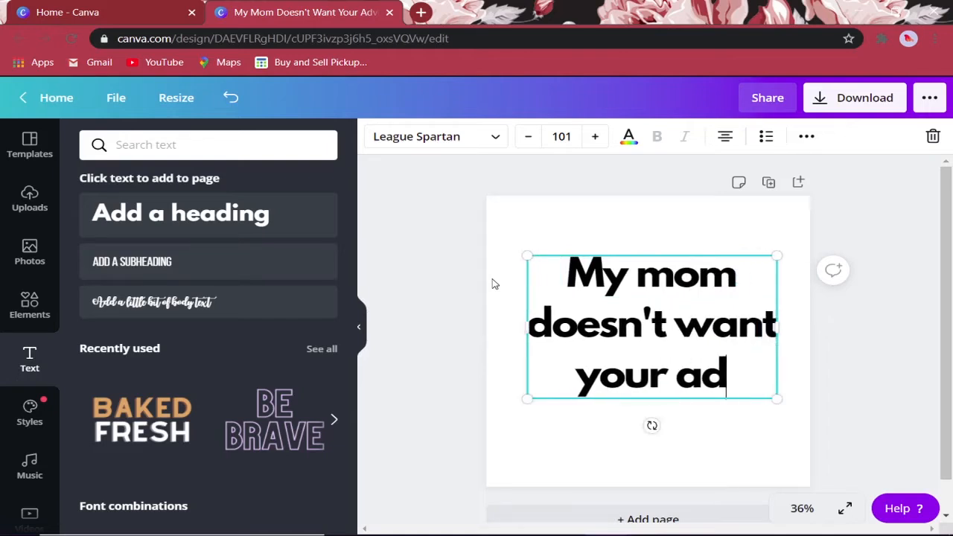
pyautogui.write('vice.')
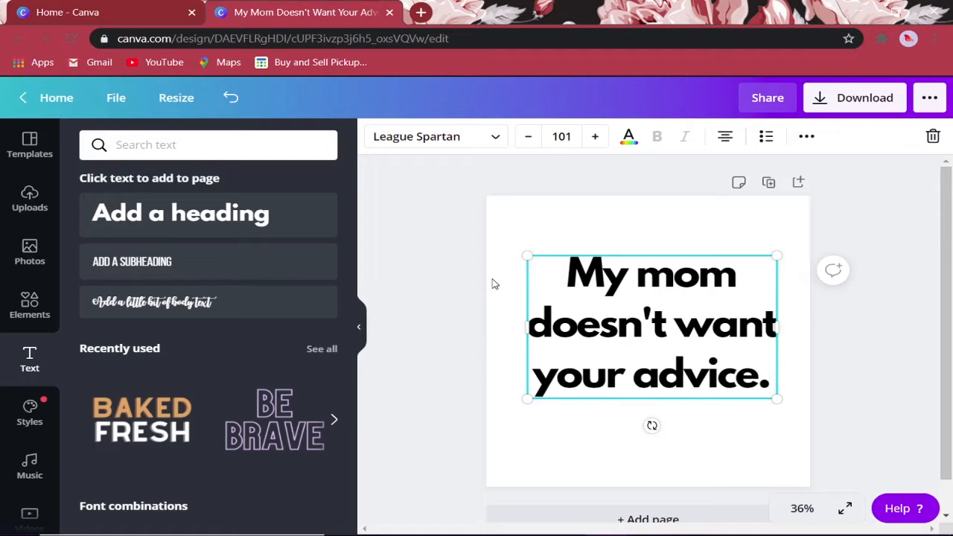
pyautogui.click(893, 396)
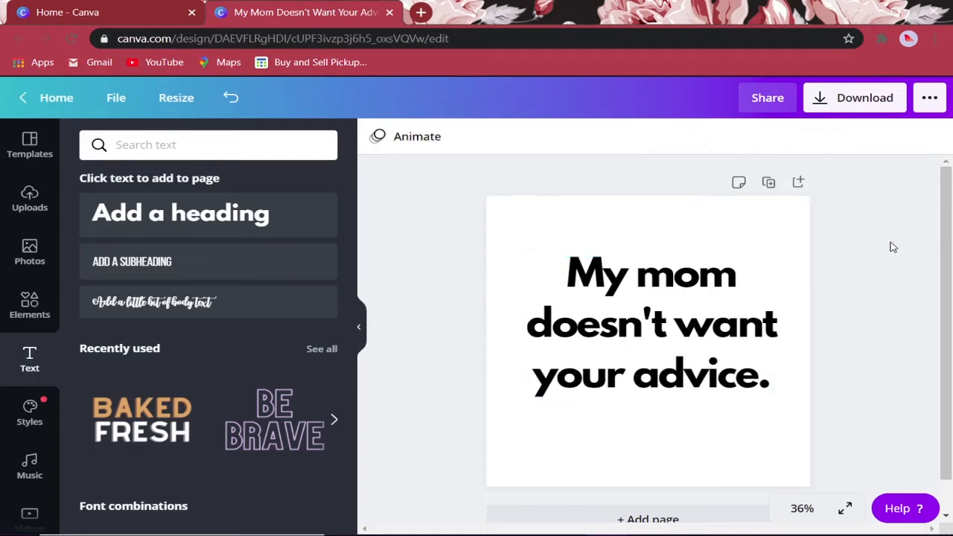
# - Enlarge the heading until it nearly spans the page width and center it on the page
pyautogui.click(755, 310)
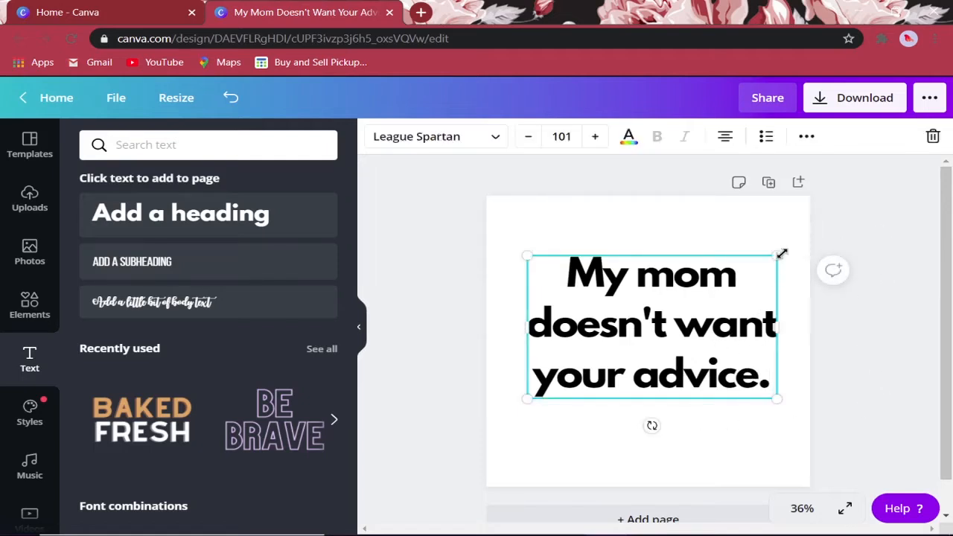
pyautogui.moveTo(779, 254); pyautogui.dragTo(840, 213)
pyautogui.moveTo(692, 311); pyautogui.dragTo(651, 335)
pyautogui.click(885, 402)
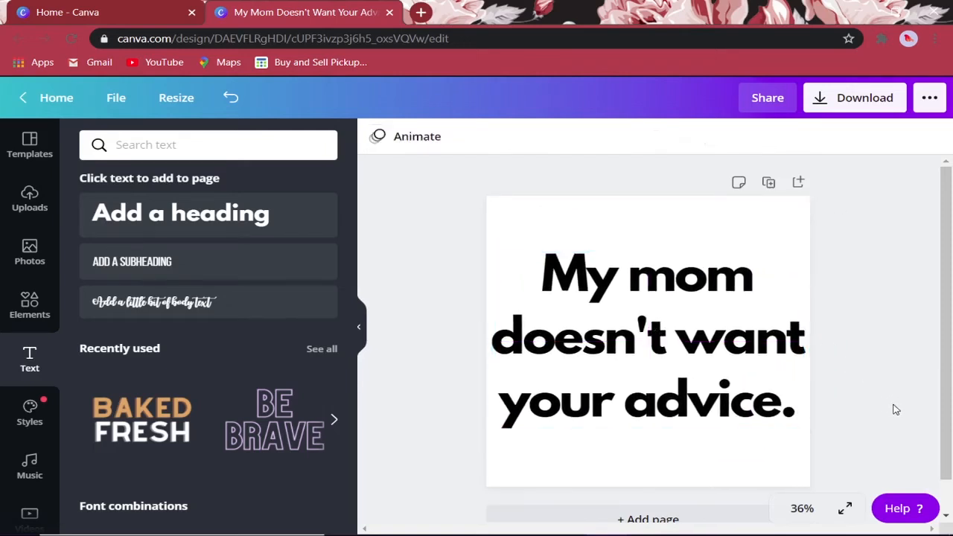
# - Download the design as a PNG with a transparent background and dismiss the saved-design message
pyautogui.click(823, 106)
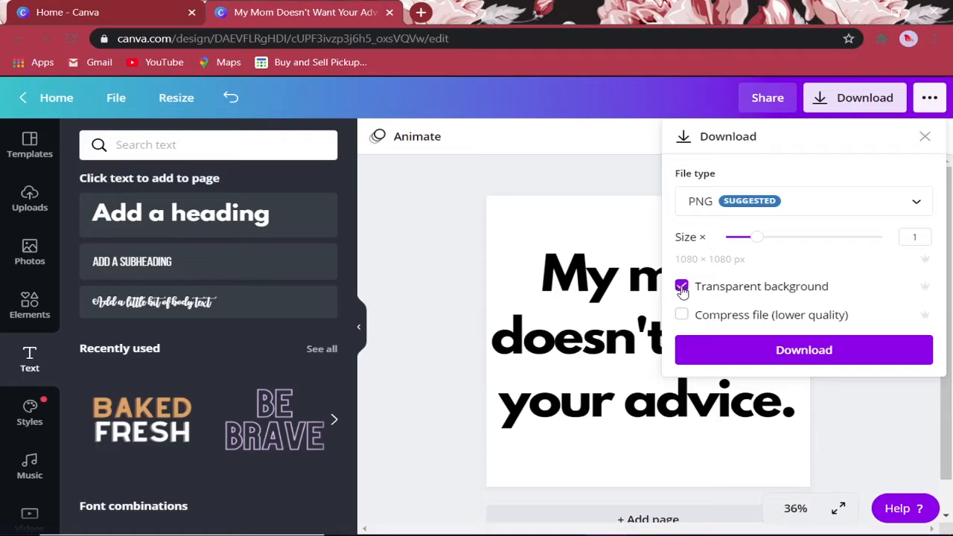
pyautogui.click(840, 350)
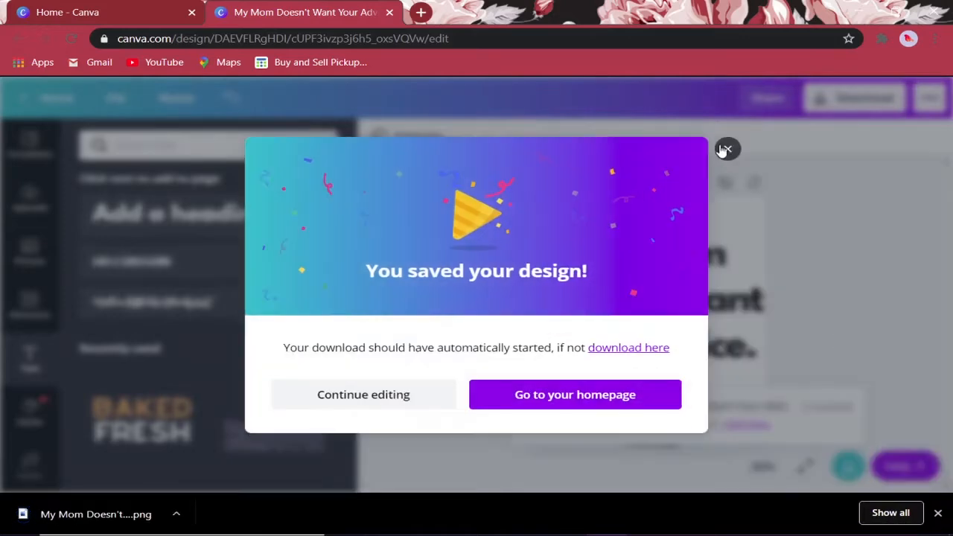
pyautogui.click(727, 151)
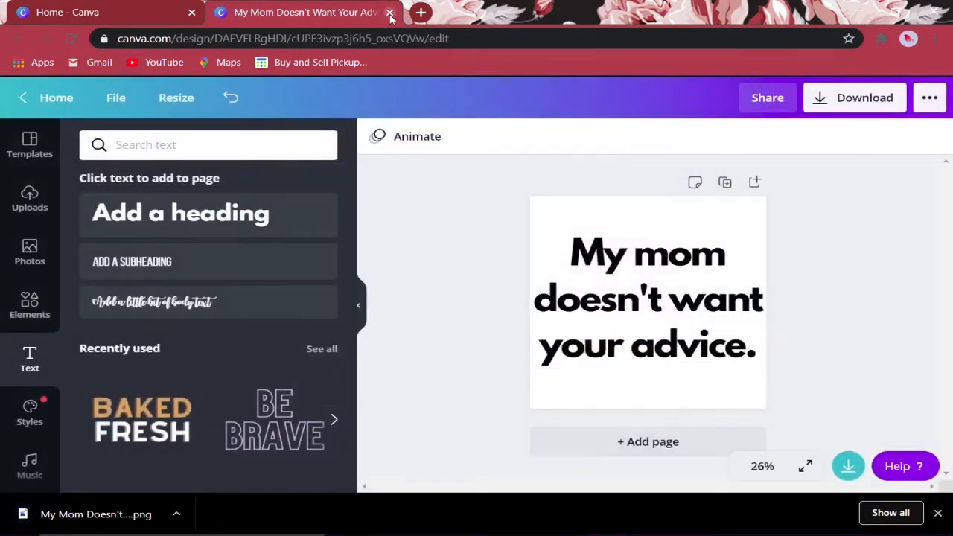
# - Close the text design and create a new design with custom dimensions of 3000 x 2250 px
pyautogui.click(388, 12)
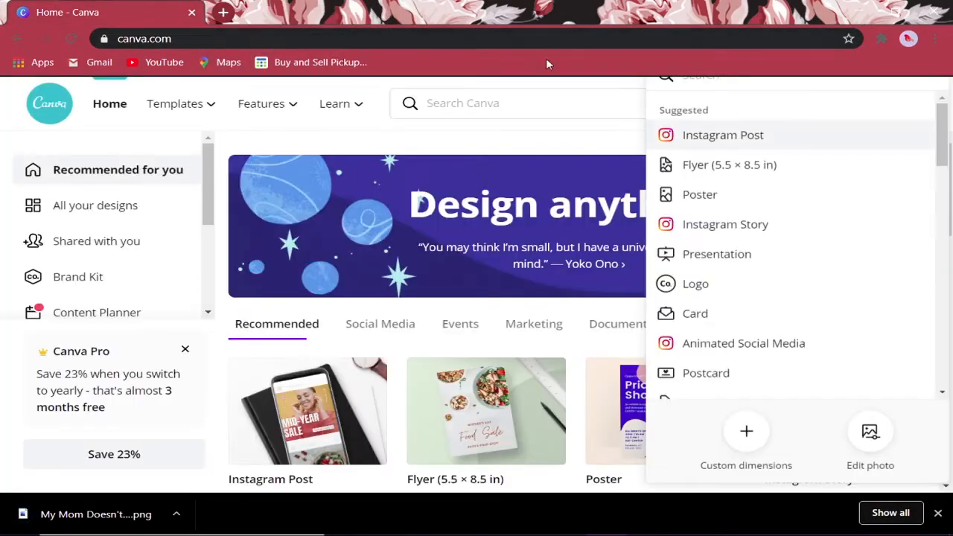
pyautogui.click(582, 146)
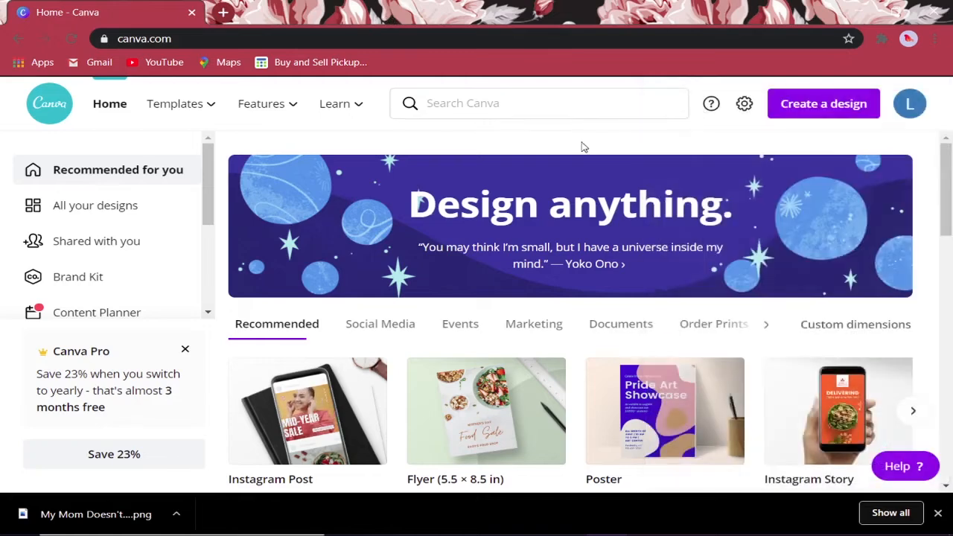
pyautogui.click(807, 117)
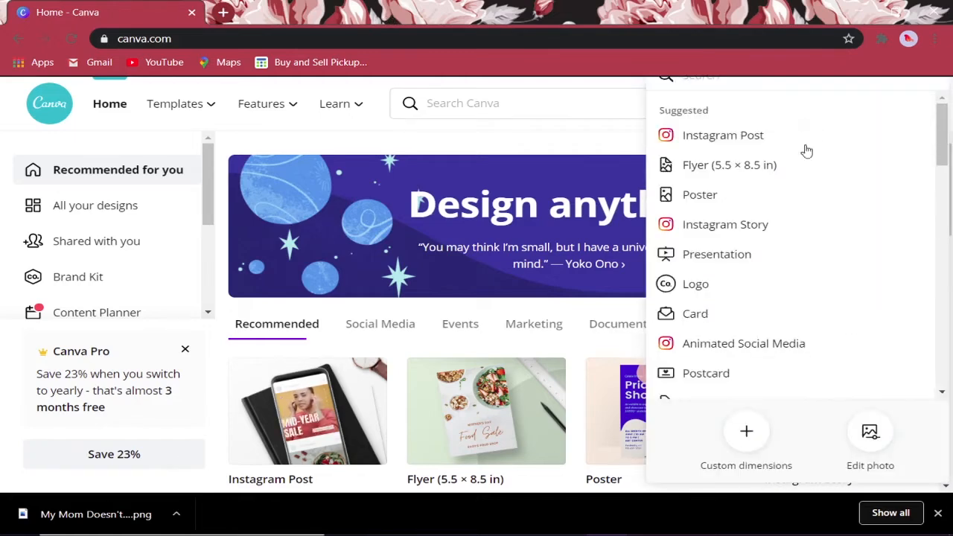
pyautogui.click(745, 435)
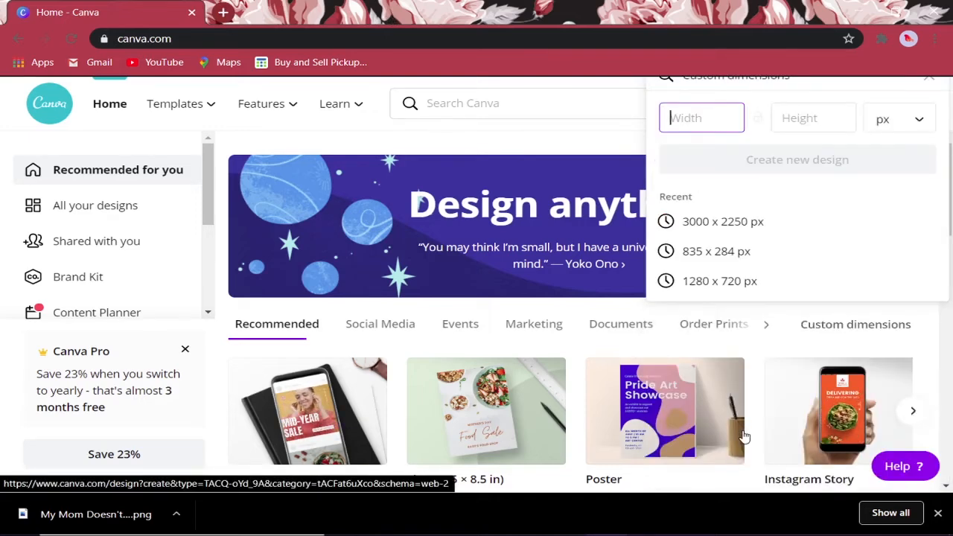
pyautogui.click(777, 224)
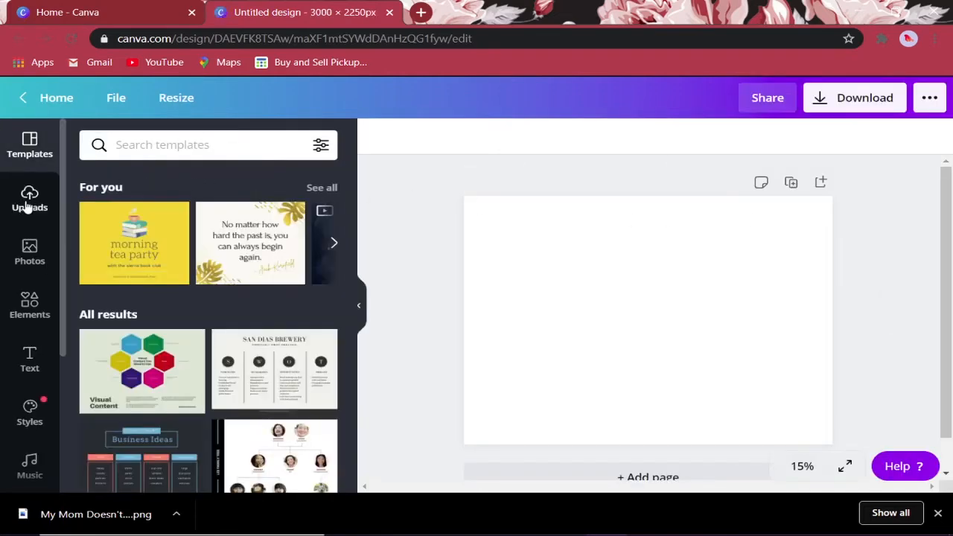
# - Upload the onesie mockup RabbitSkins4400White-ModMockupsStudio2070 from the Mockups folder on the Desktop
pyautogui.click(29, 199)
pyautogui.click(220, 182)
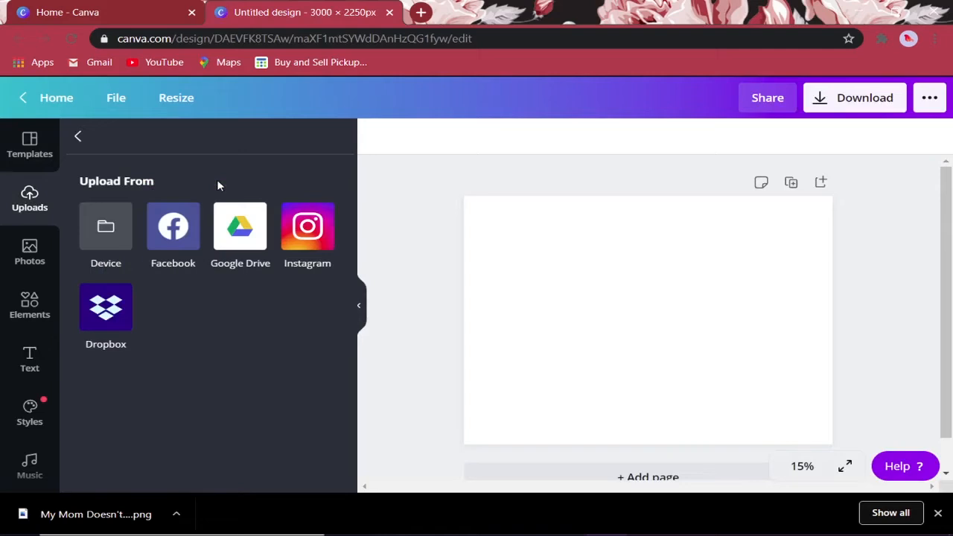
pyautogui.click(108, 230)
pyautogui.click(67, 295)
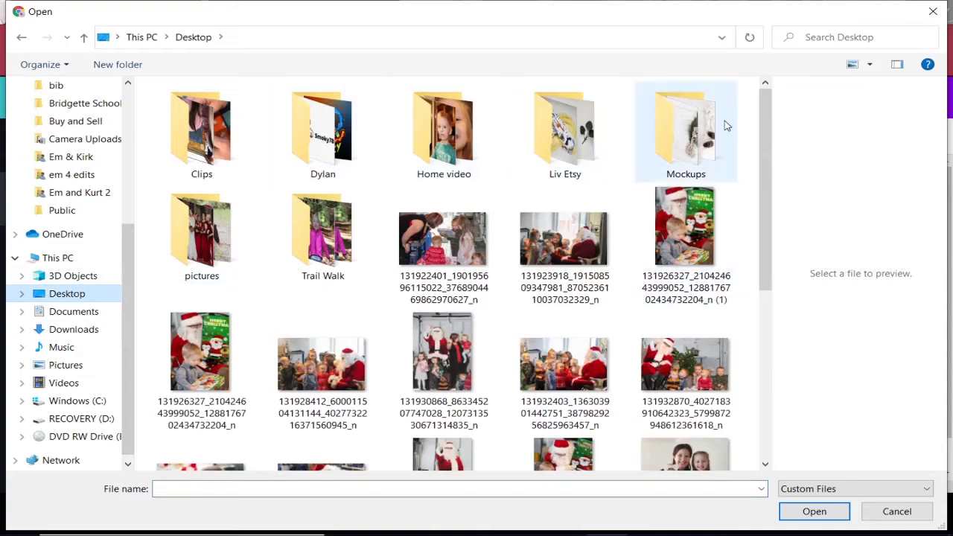
pyautogui.click(699, 131)
pyautogui.doubleClick(699, 131)
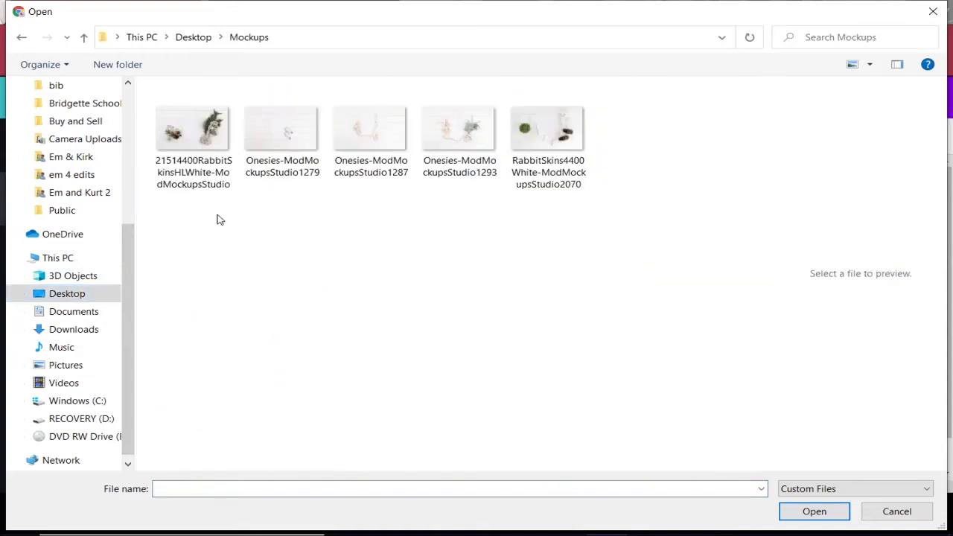
pyautogui.click(868, 65)
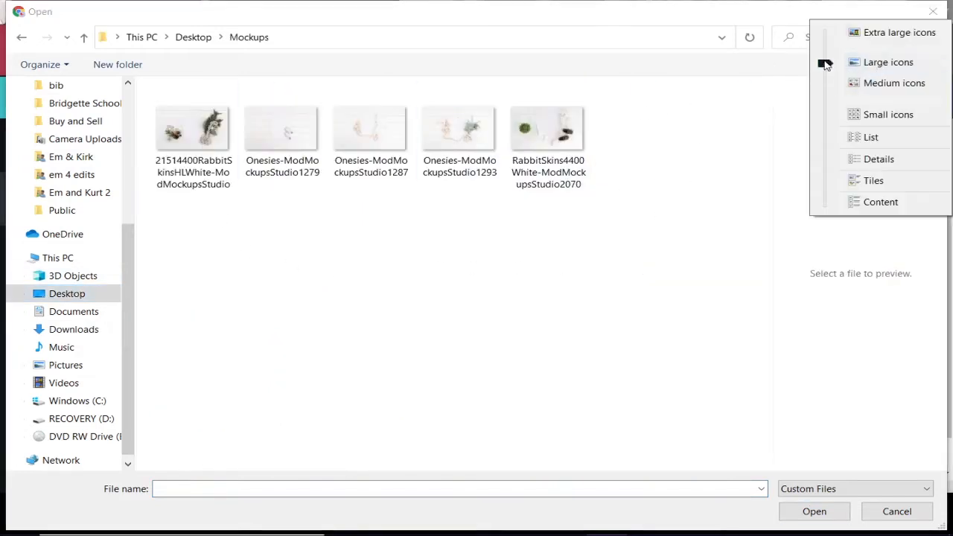
pyautogui.moveTo(825, 64); pyautogui.dragTo(823, 22)
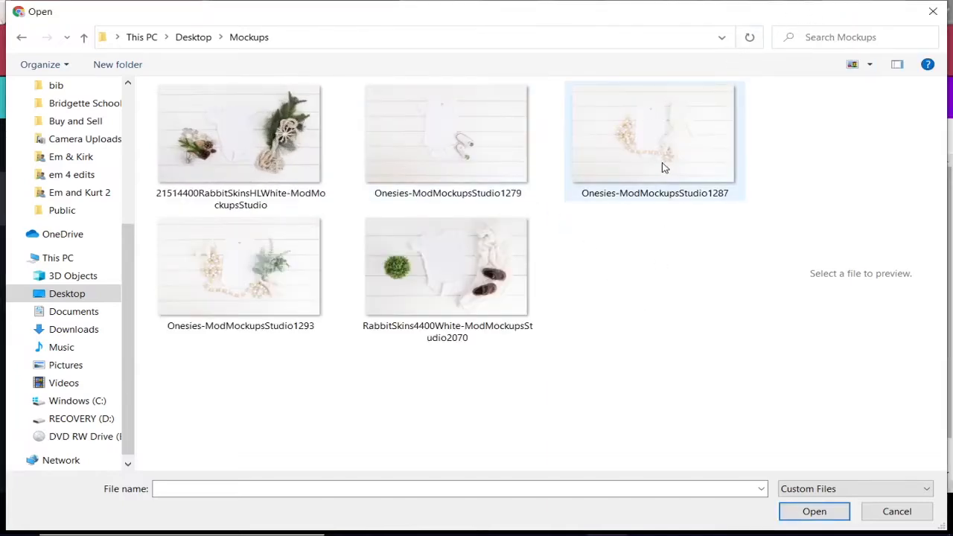
pyautogui.doubleClick(462, 285)
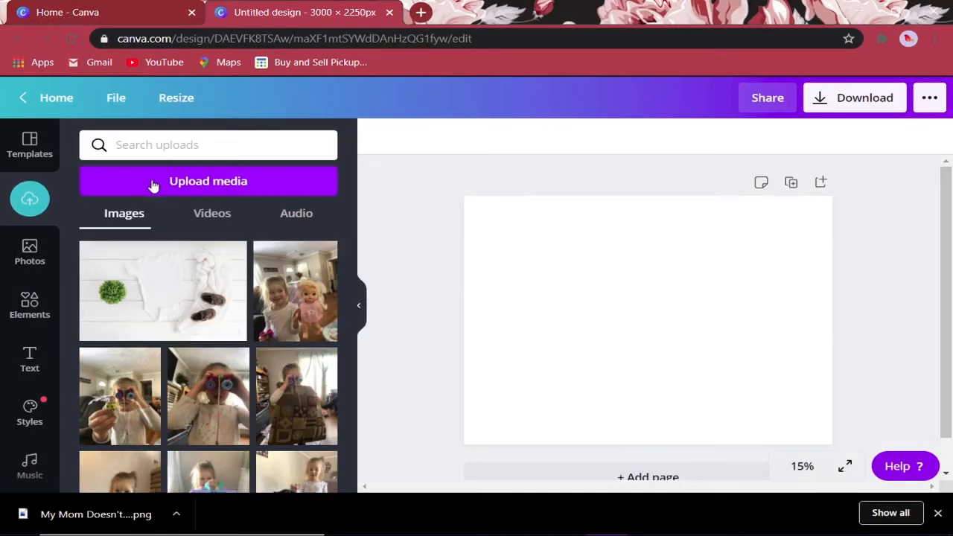
# - Place the uploaded onesie mockup on the page and enlarge it to cover the whole page
pyautogui.moveTo(171, 302); pyautogui.dragTo(627, 286)
pyautogui.moveTo(539, 221); pyautogui.dragTo(459, 180)
pyautogui.moveTo(813, 384); pyautogui.dragTo(832, 397)
pyautogui.moveTo(726, 326); pyautogui.dragTo(725, 361)
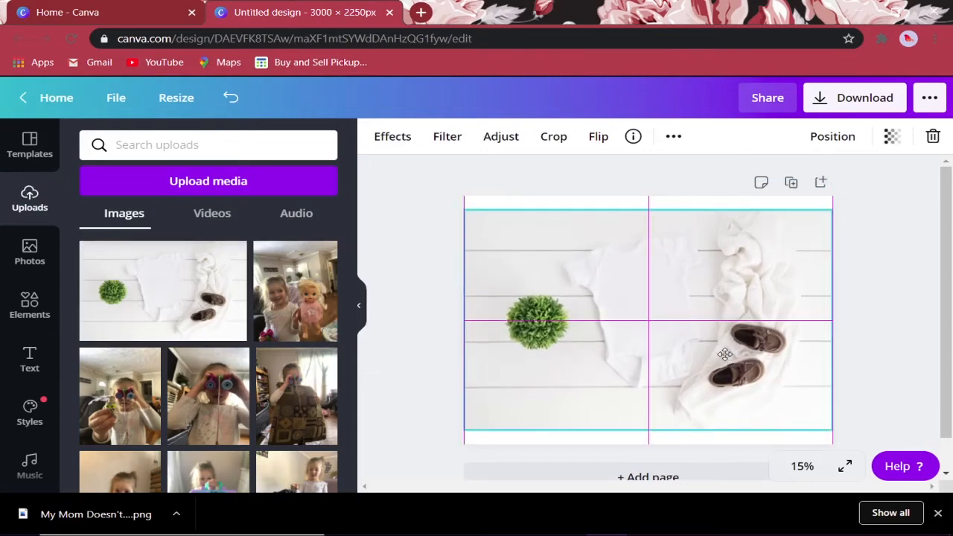
pyautogui.moveTo(836, 208); pyautogui.dragTo(855, 195)
pyautogui.moveTo(469, 430); pyautogui.dragTo(447, 444)
pyautogui.click(880, 362)
# - Shift the mockup photo slightly left within its frame so the onesie sits nearer the page center
pyautogui.doubleClick(716, 327)
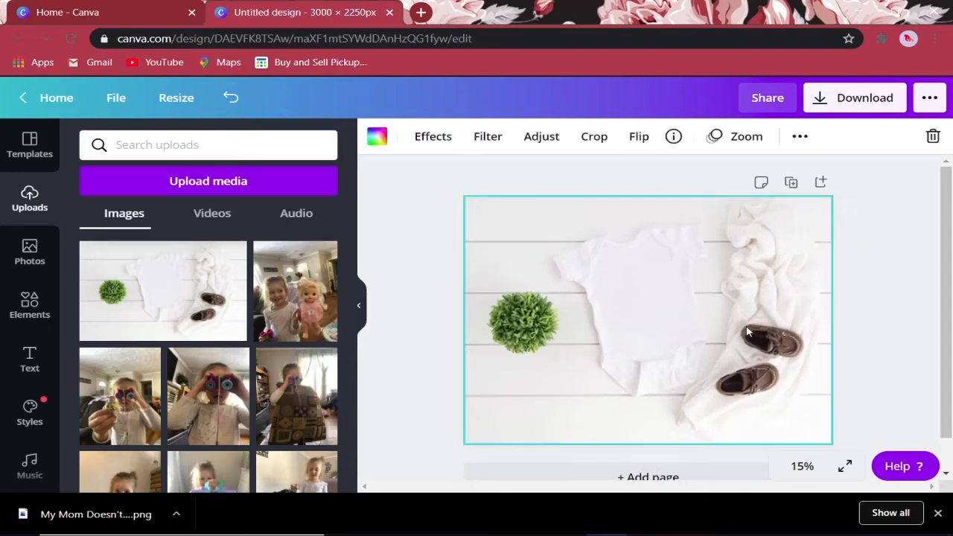
pyautogui.moveTo(716, 325); pyautogui.dragTo(702, 324)
pyautogui.click(907, 359)
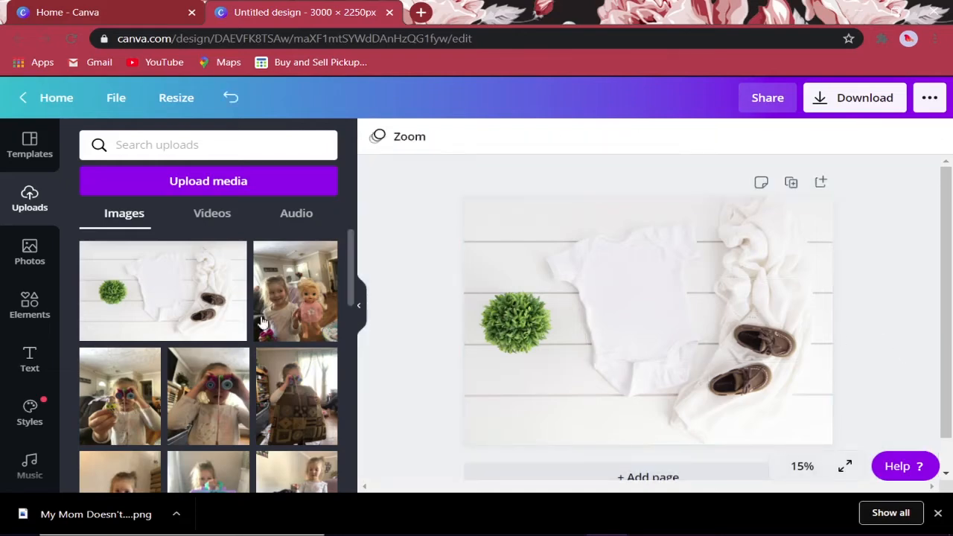
# - Upload the image My Mom Doesn't Want Your Advice from the Downloads folder and add it to the page
pyautogui.click(193, 186)
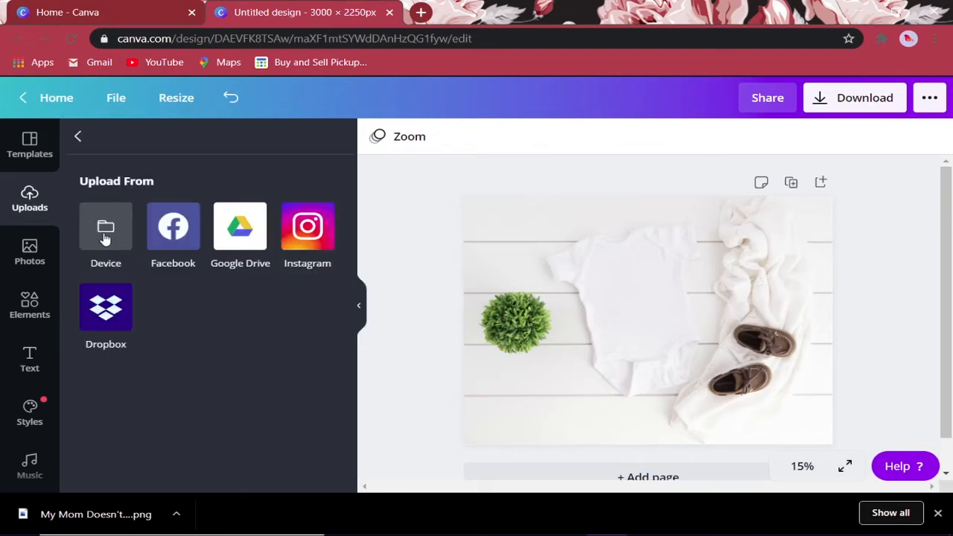
pyautogui.click(106, 232)
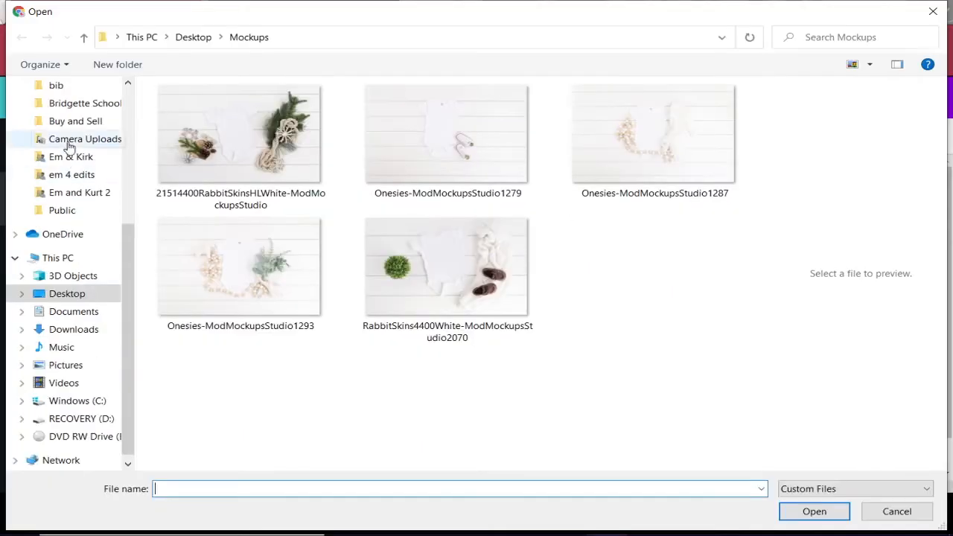
pyautogui.click(72, 329)
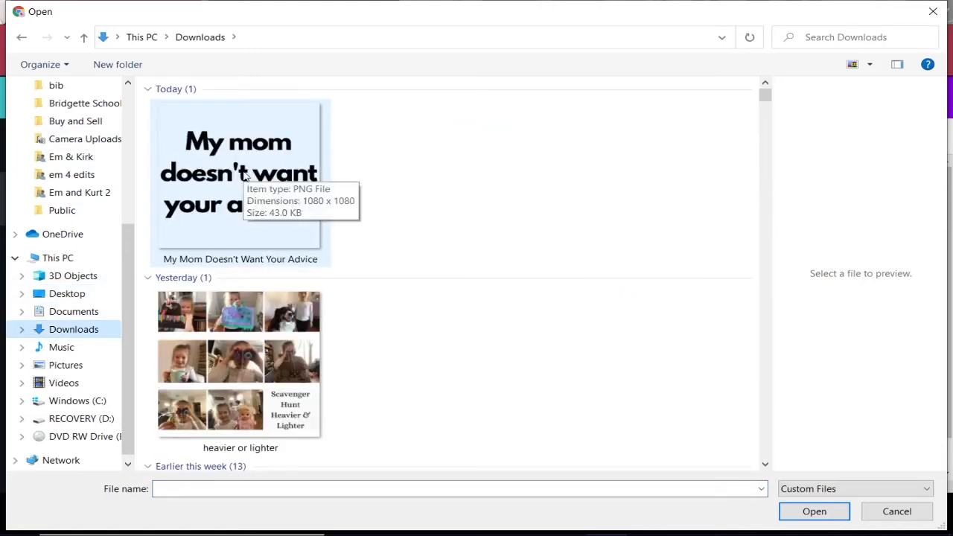
pyautogui.doubleClick(247, 177)
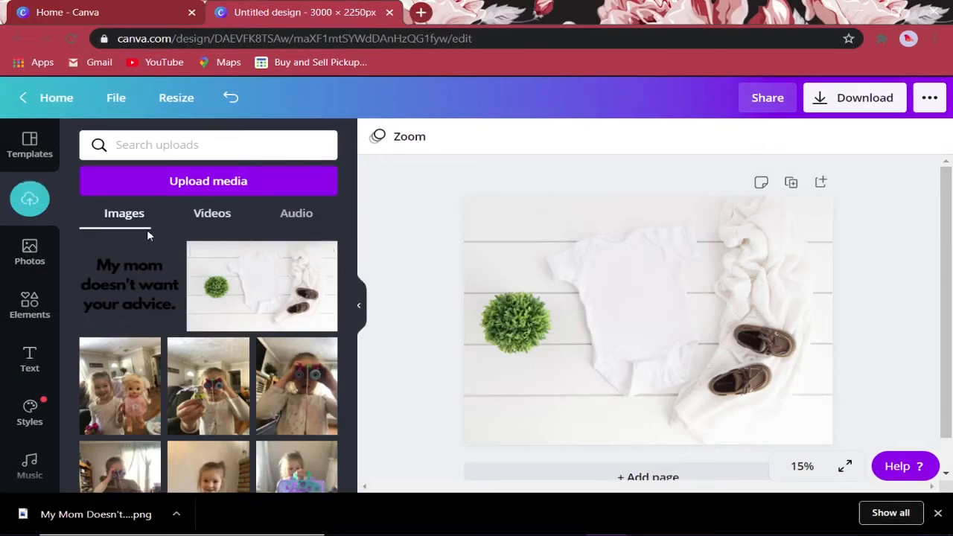
pyautogui.click(132, 288)
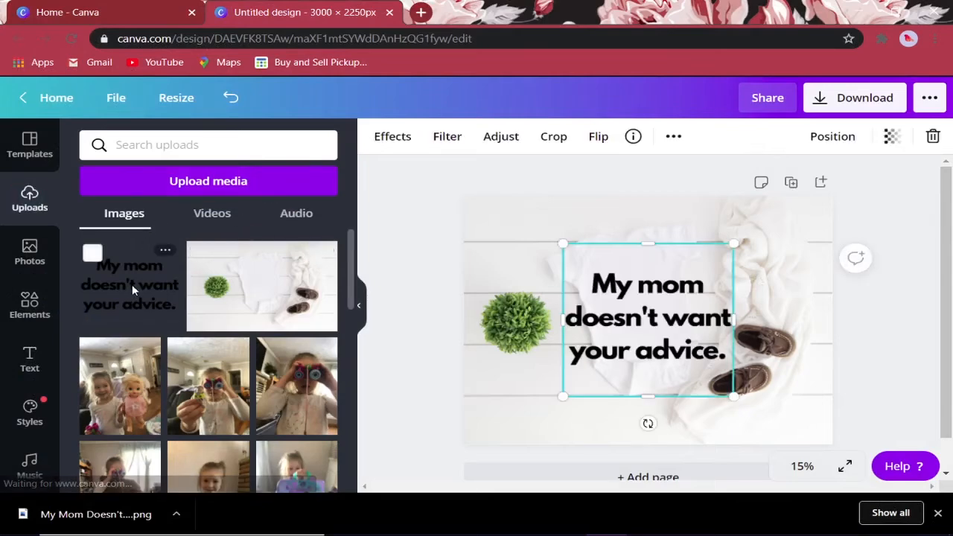
# - Crop the text image's empty upper and lower margins, then scale it to about 695 by 470 and move it onto the onesie
pyautogui.moveTo(635, 249); pyautogui.dragTo(650, 269)
pyautogui.moveTo(652, 385); pyautogui.dragTo(657, 373)
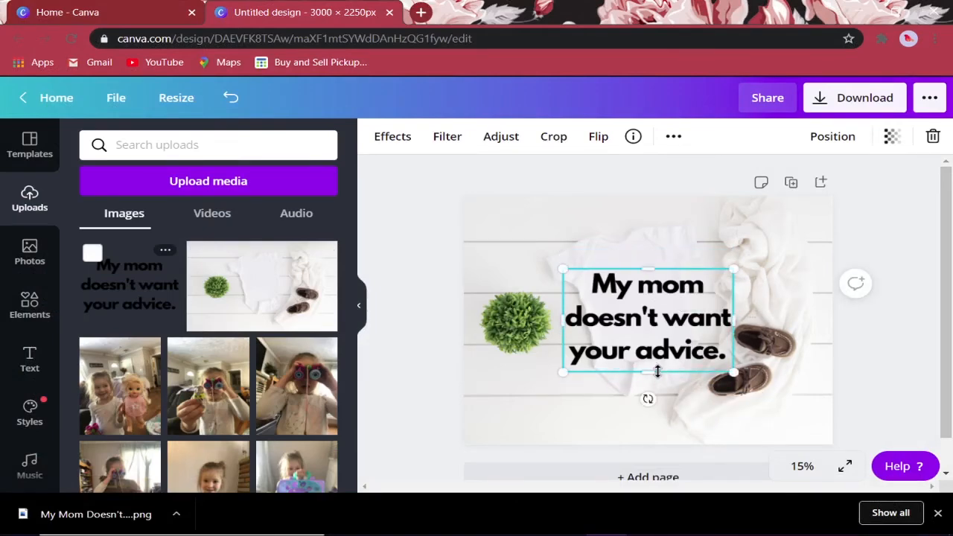
pyautogui.moveTo(730, 275); pyautogui.dragTo(649, 320)
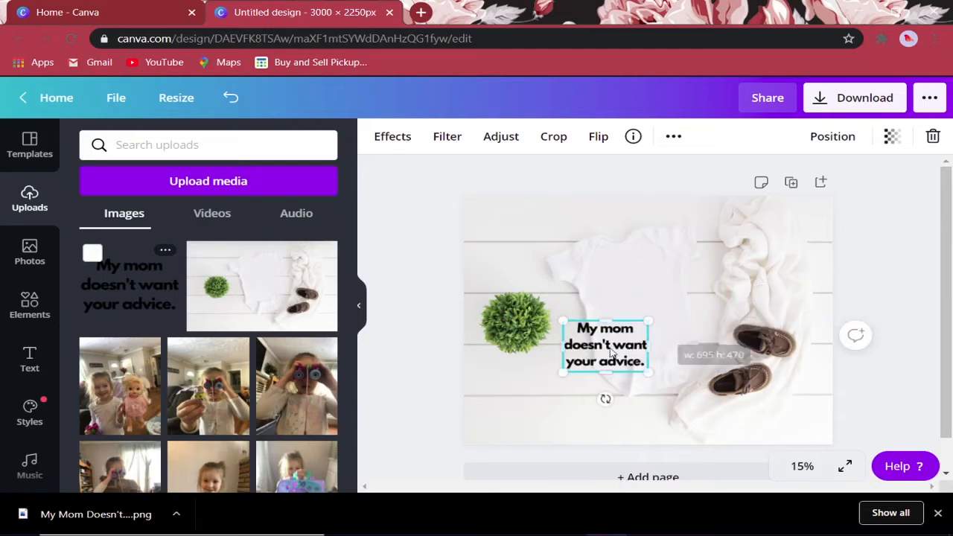
pyautogui.moveTo(605, 345); pyautogui.dragTo(638, 308)
# - Set the text image's transparency to 95
pyautogui.click(802, 466)
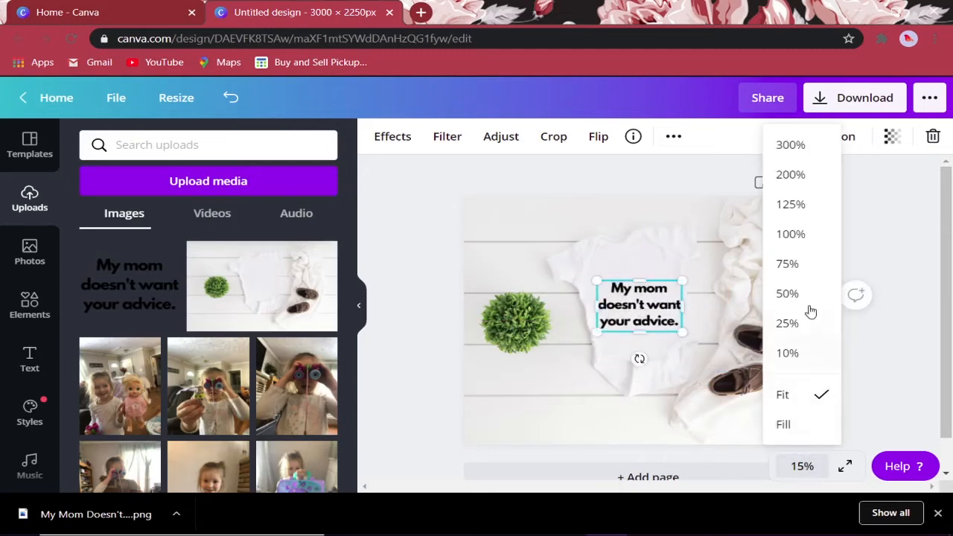
pyautogui.click(798, 296)
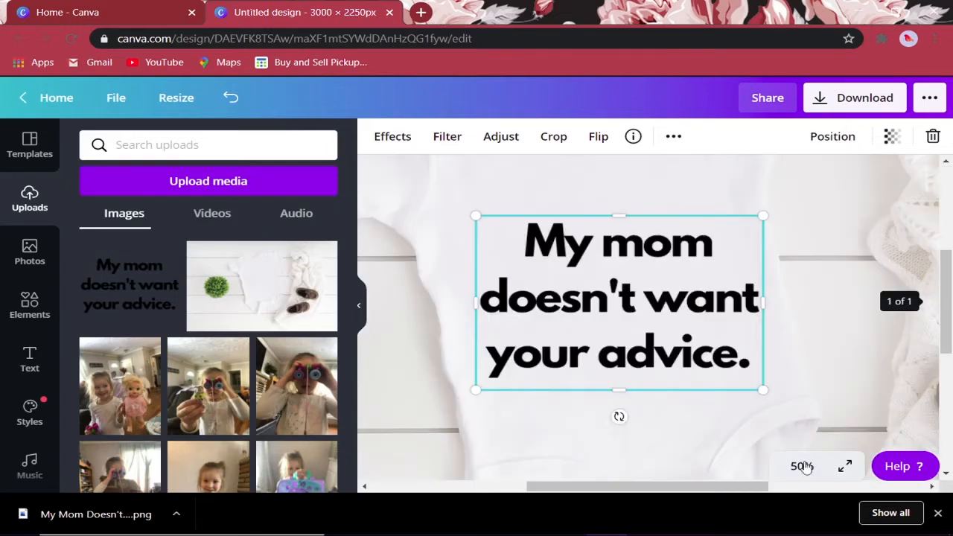
pyautogui.click(804, 466)
pyautogui.click(823, 325)
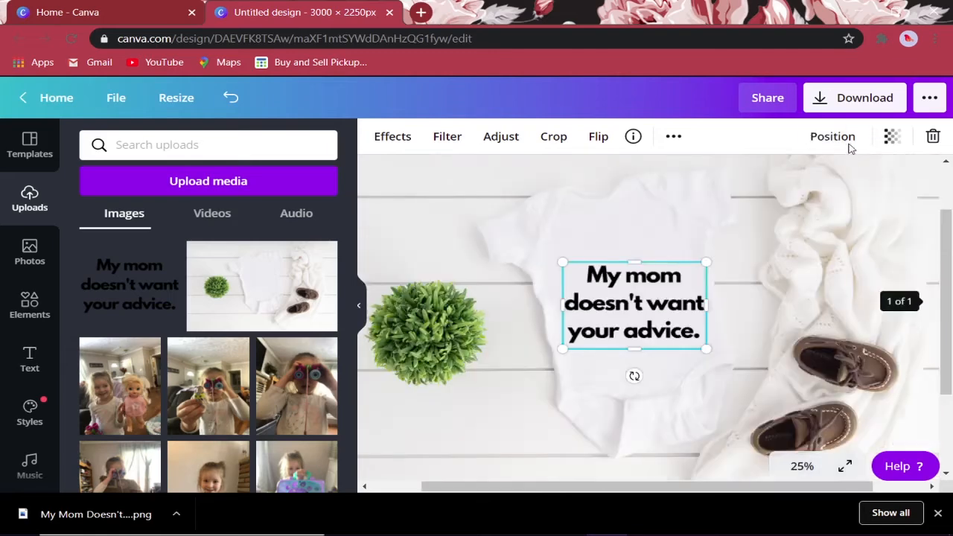
pyautogui.click(891, 136)
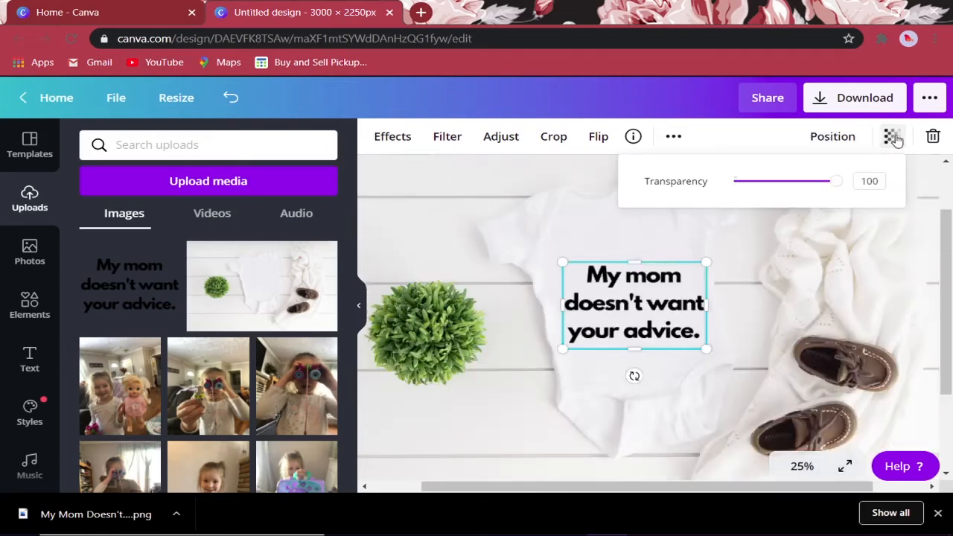
pyautogui.doubleClick(869, 180)
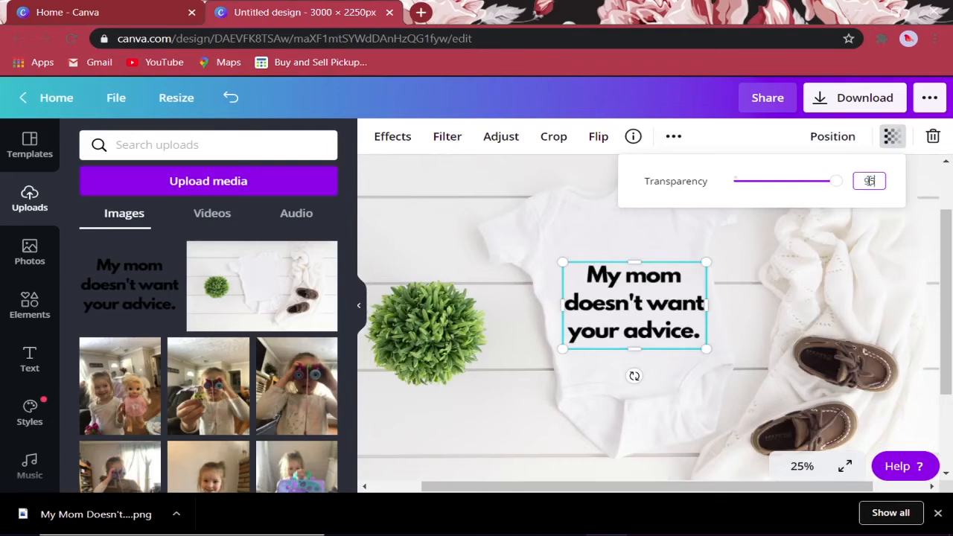
pyautogui.write('95')
pyautogui.press('Return')
pyautogui.click(752, 253)
# - Tilt the text image slightly counterclockwise to match the onesie, and shrink and position it on the upper chest
pyautogui.moveTo(656, 301); pyautogui.dragTo(645, 280)
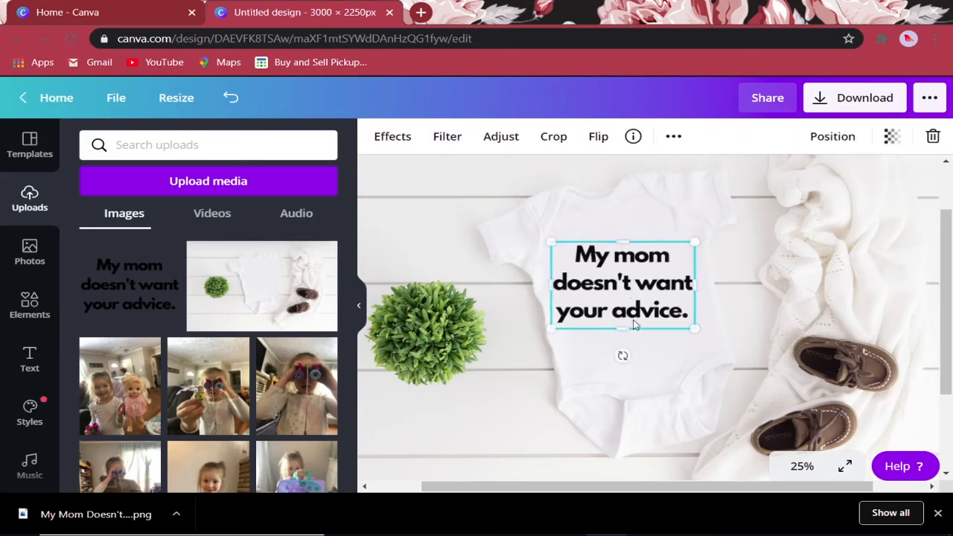
pyautogui.moveTo(622, 357)
pyautogui.mouseDown()
pyautogui.moveTo(637, 362)
pyautogui.moveTo(638, 353)
pyautogui.mouseUp()
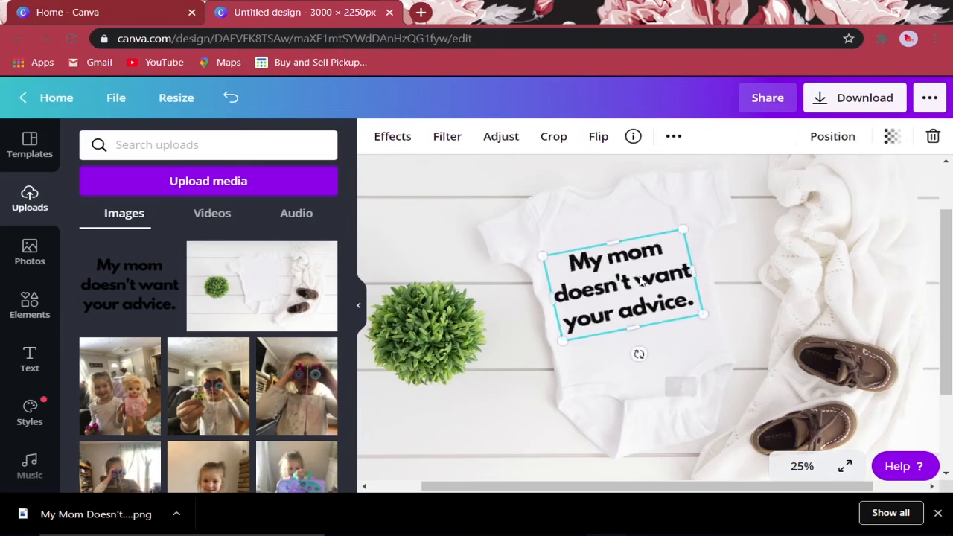
pyautogui.moveTo(680, 230); pyautogui.dragTo(663, 253)
pyautogui.moveTo(641, 298); pyautogui.dragTo(652, 275)
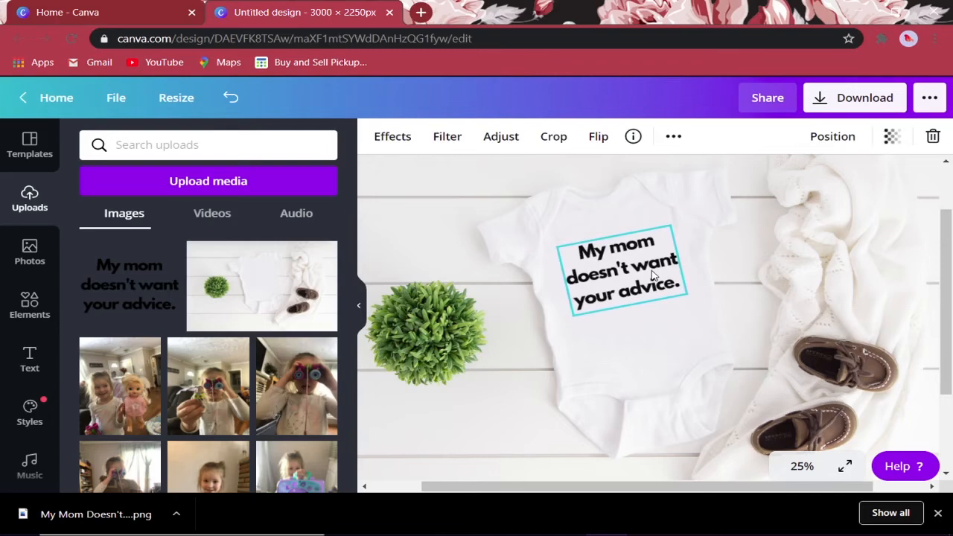
pyautogui.click(636, 329)
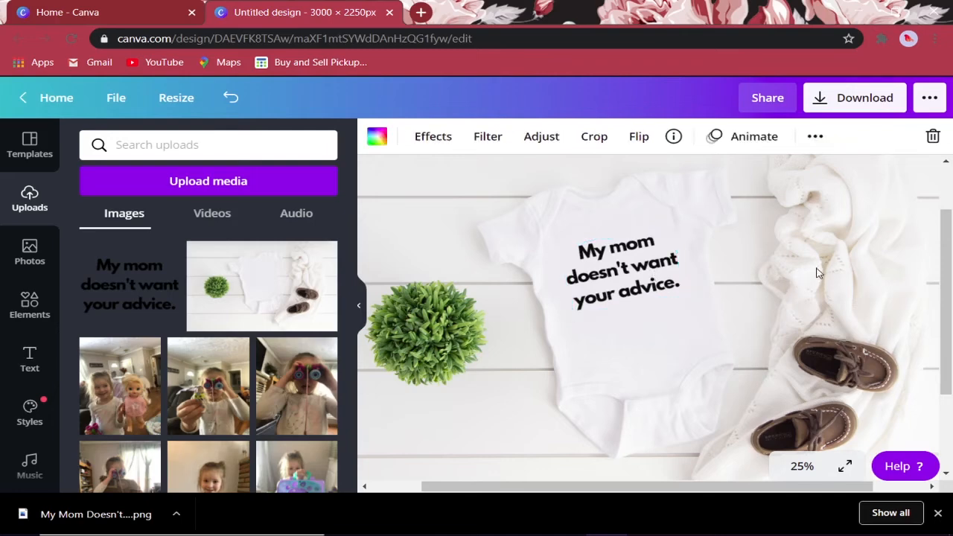
# - Shrink the text image to about 538 by 363 and fine-tune its position on the onesie's chest
pyautogui.click(661, 273)
pyautogui.moveTo(683, 294); pyautogui.dragTo(689, 291)
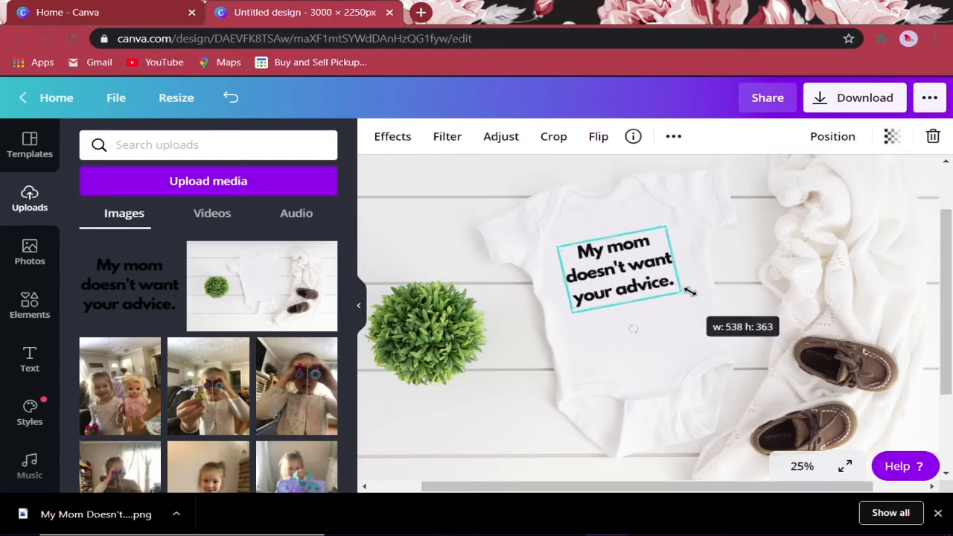
pyautogui.click(693, 295)
pyautogui.click(620, 273)
pyautogui.moveTo(621, 273); pyautogui.dragTo(623, 275)
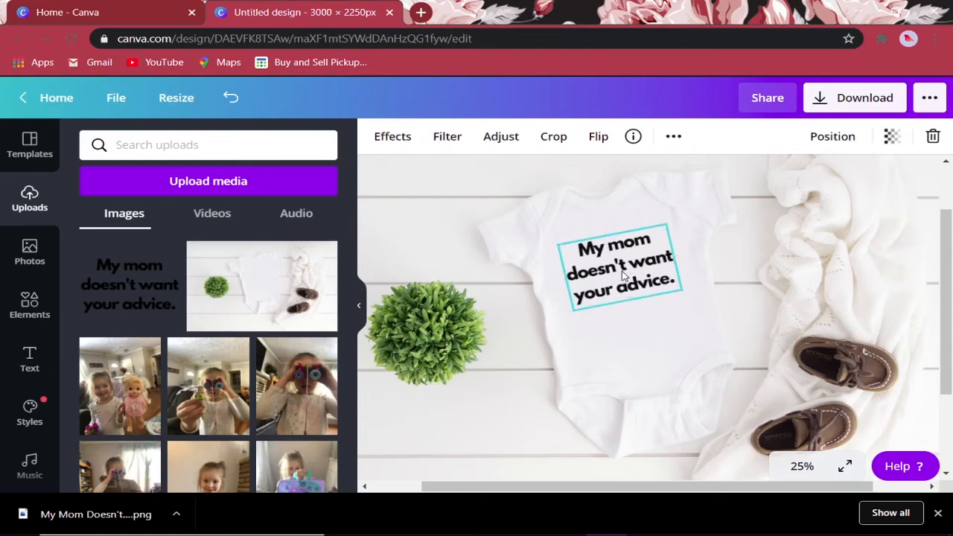
pyautogui.click(819, 292)
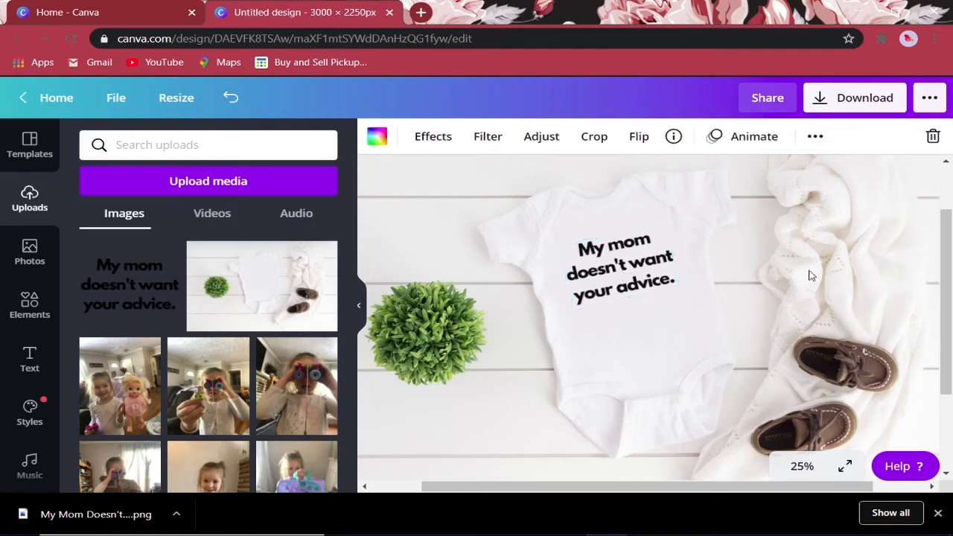
pyautogui.click(645, 268)
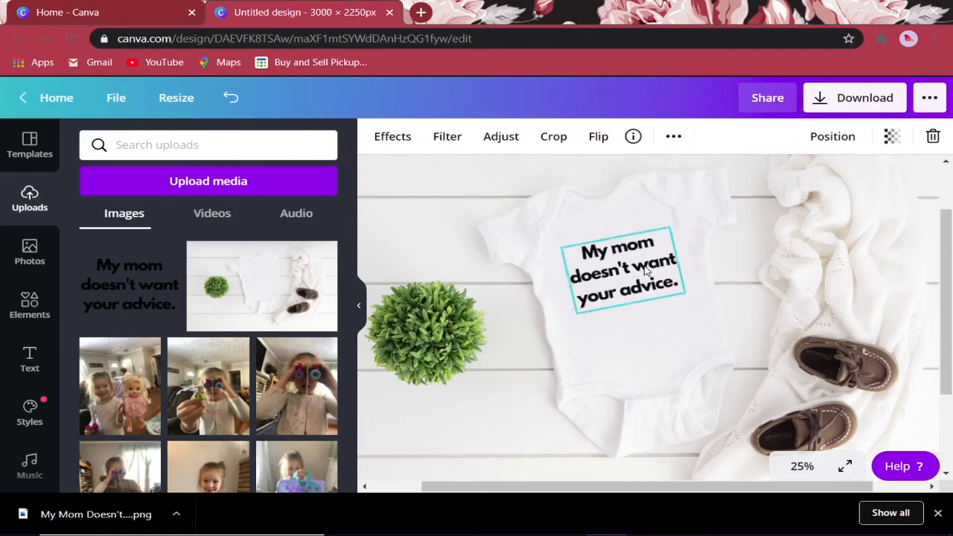
pyautogui.click(758, 307)
# - Rotate the text image to about -14° and nudge it slightly into place on the onesie
pyautogui.click(584, 270)
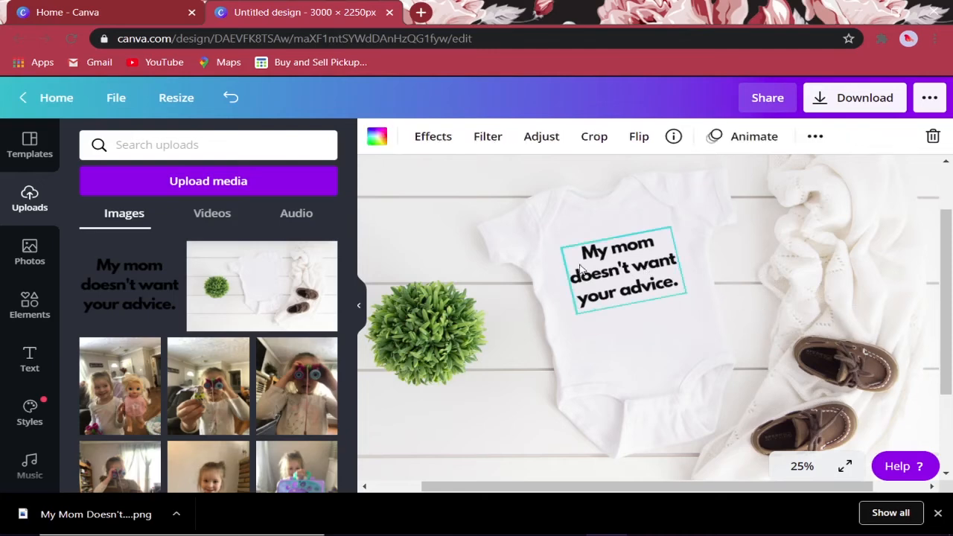
pyautogui.moveTo(637, 330); pyautogui.dragTo(637, 332)
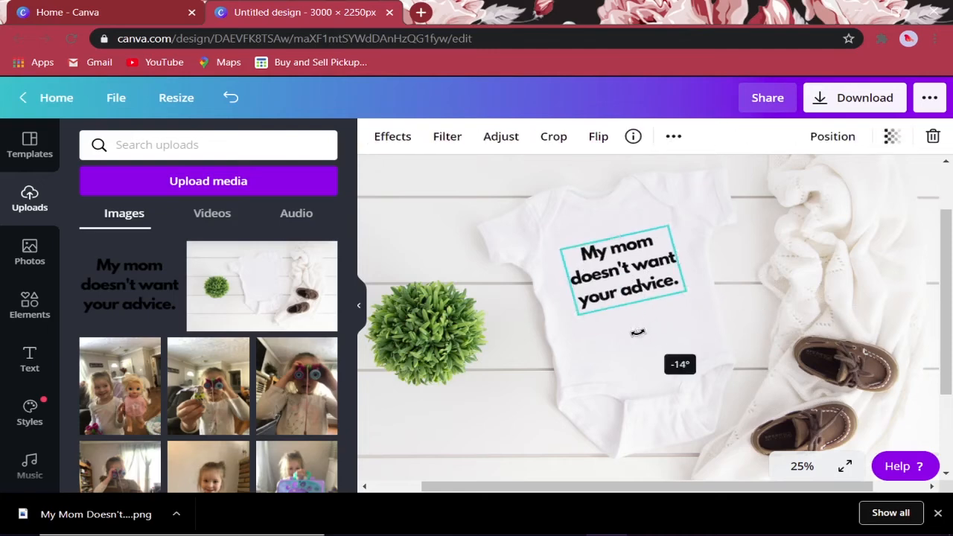
pyautogui.click(812, 300)
pyautogui.click(655, 268)
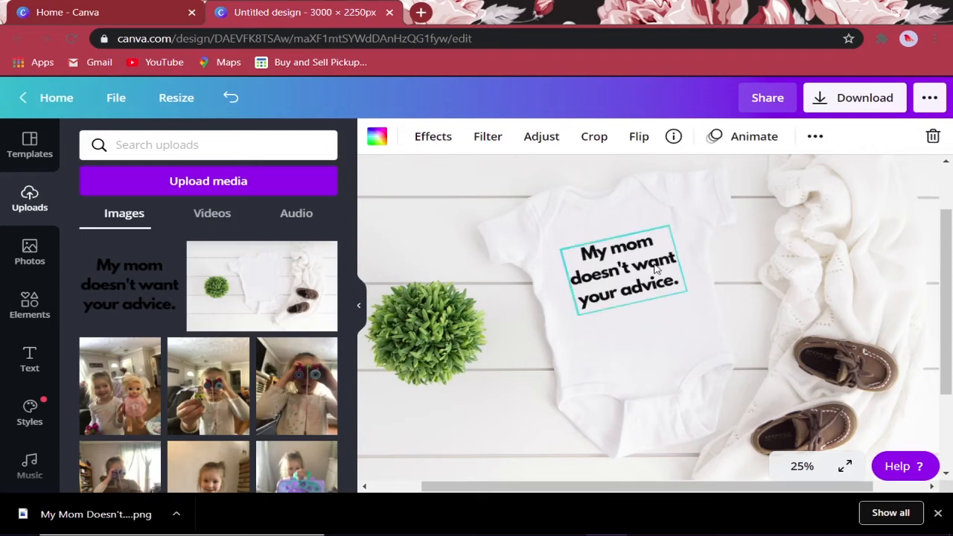
pyautogui.click(637, 328)
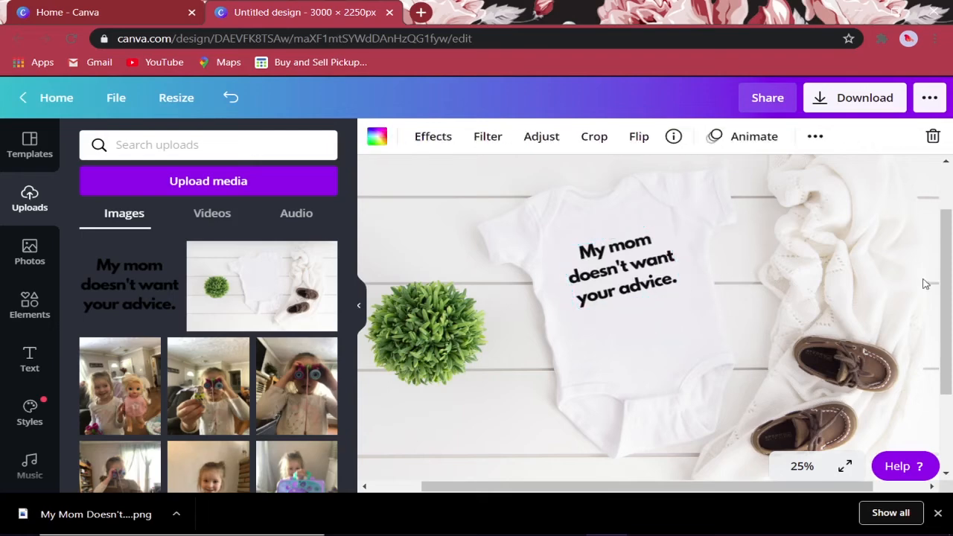
# - Download the finished onesie mockup as a JPG and close the saved-design message
pyautogui.click(801, 466)
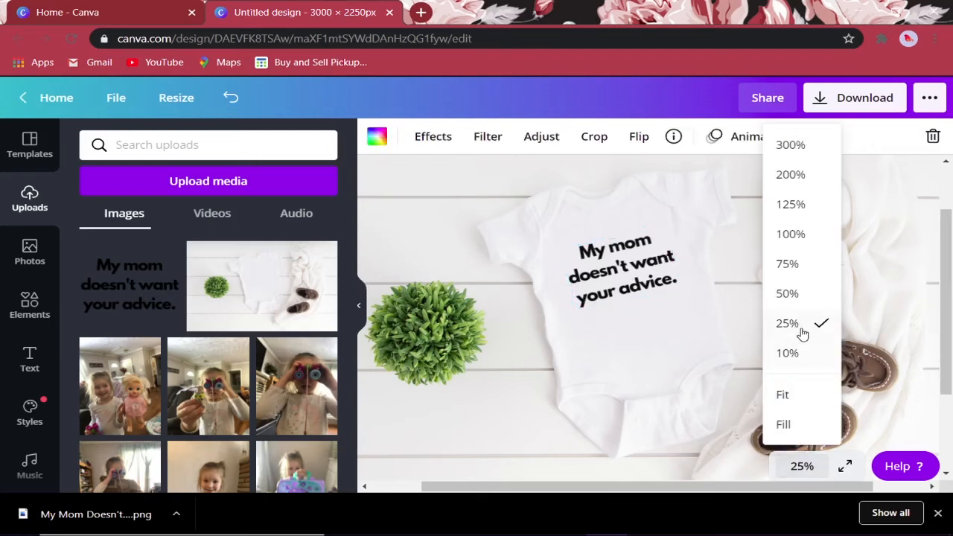
pyautogui.click(802, 351)
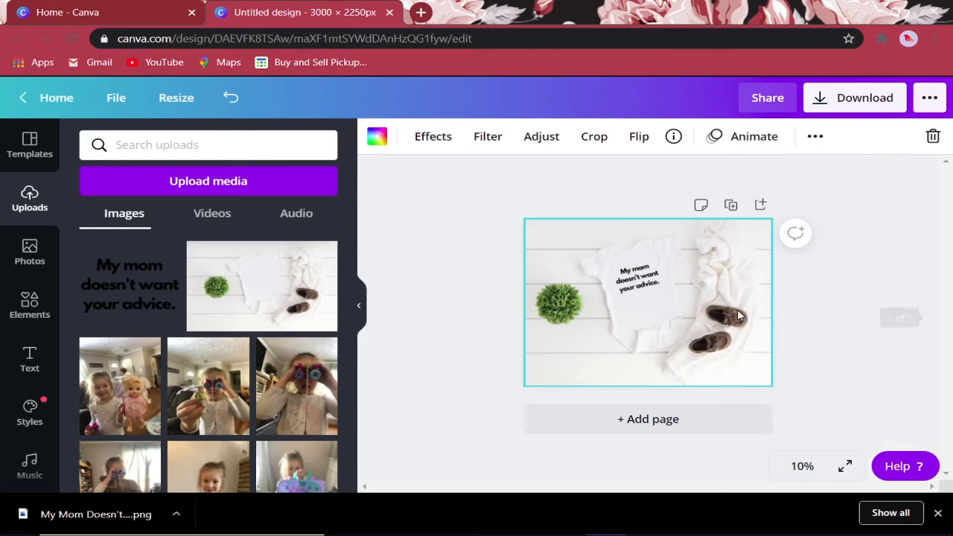
pyautogui.click(816, 467)
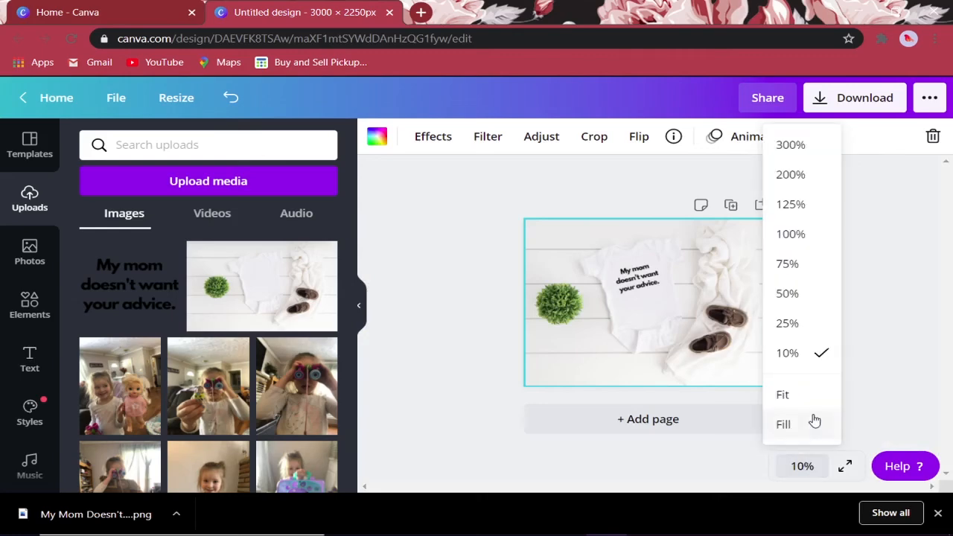
pyautogui.click(785, 326)
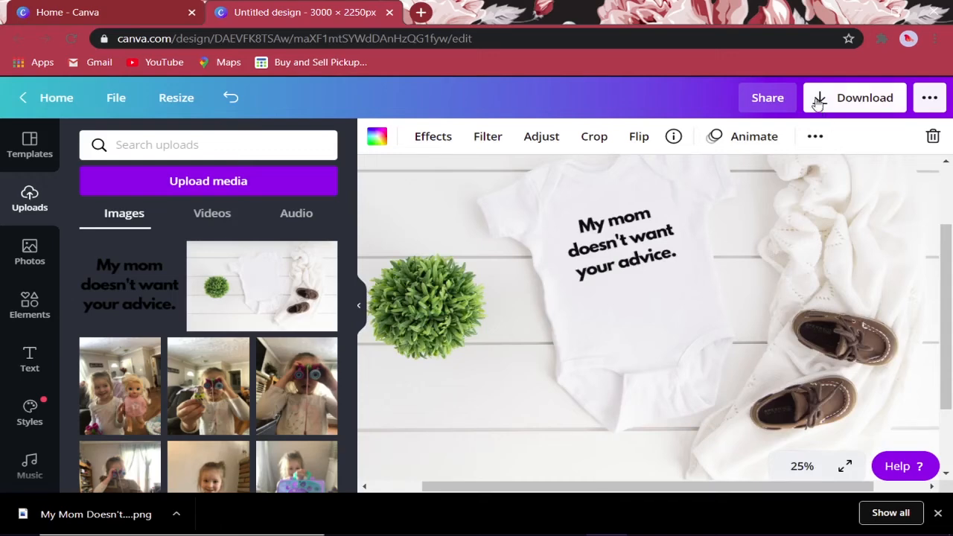
pyautogui.click(841, 98)
pyautogui.click(719, 213)
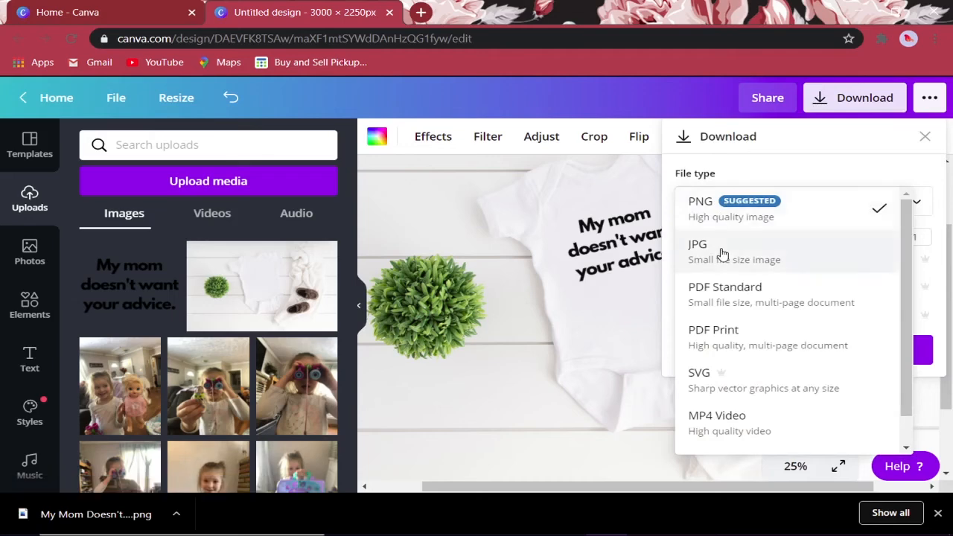
pyautogui.click(719, 252)
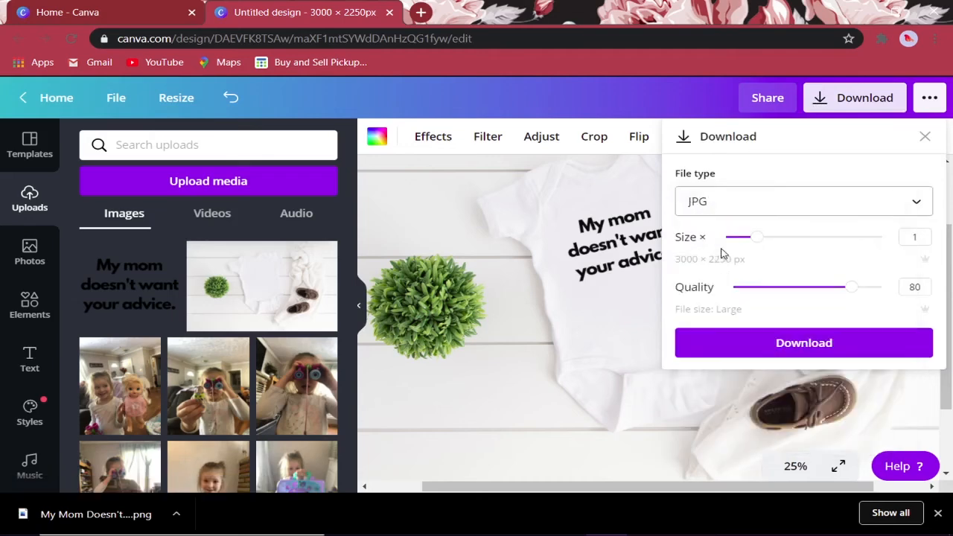
pyautogui.click(790, 347)
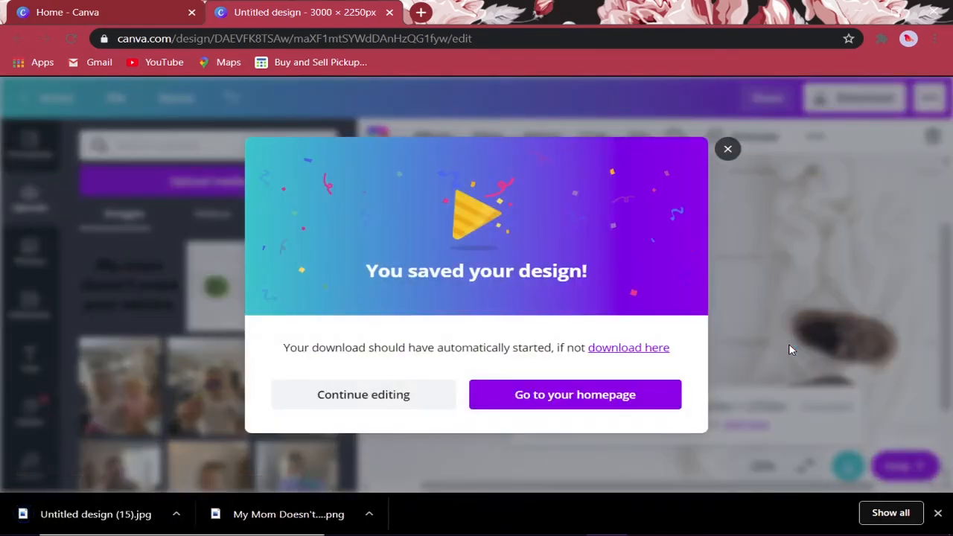
pyautogui.click(728, 150)
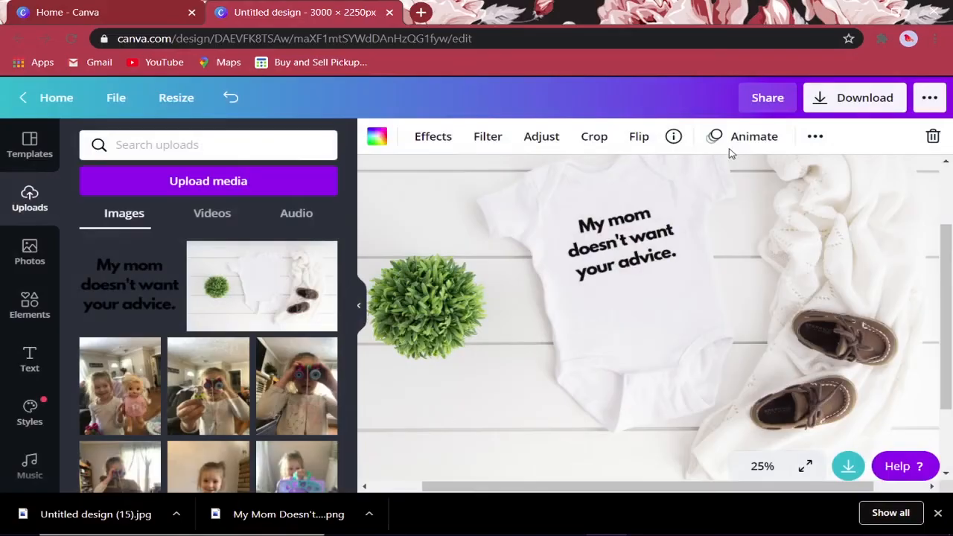